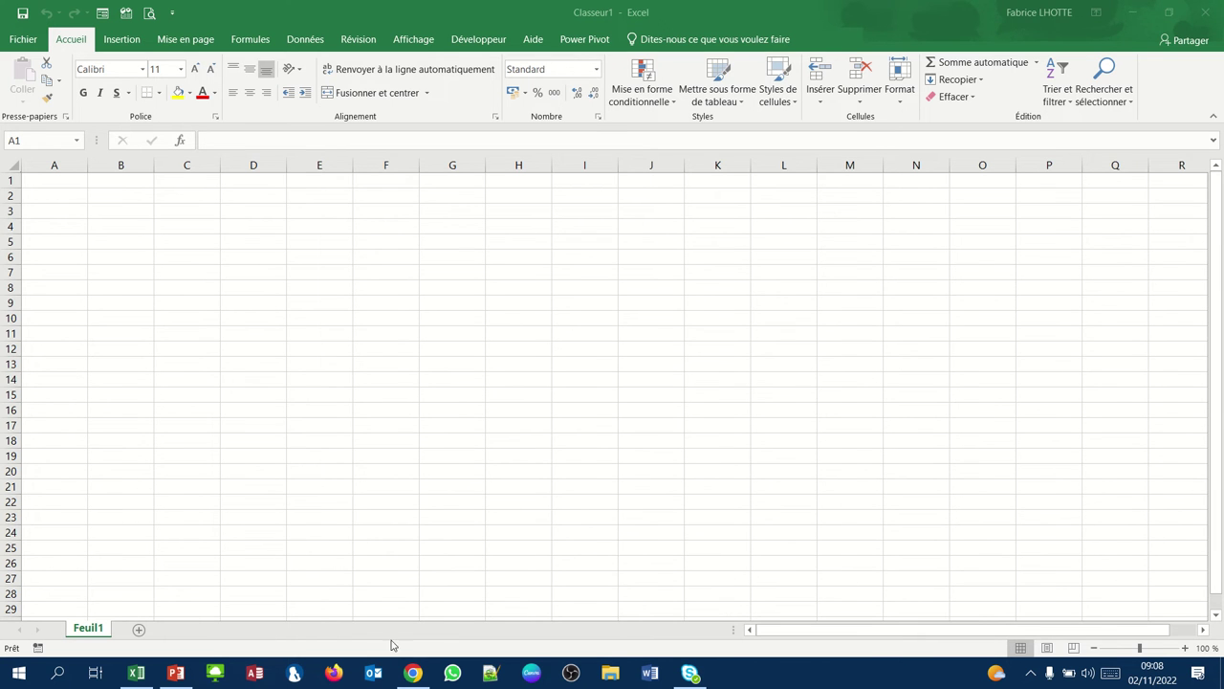
- Bring the browser showing the Johns Hopkins COVID-19 dashboard to the front
left_click(412, 673)
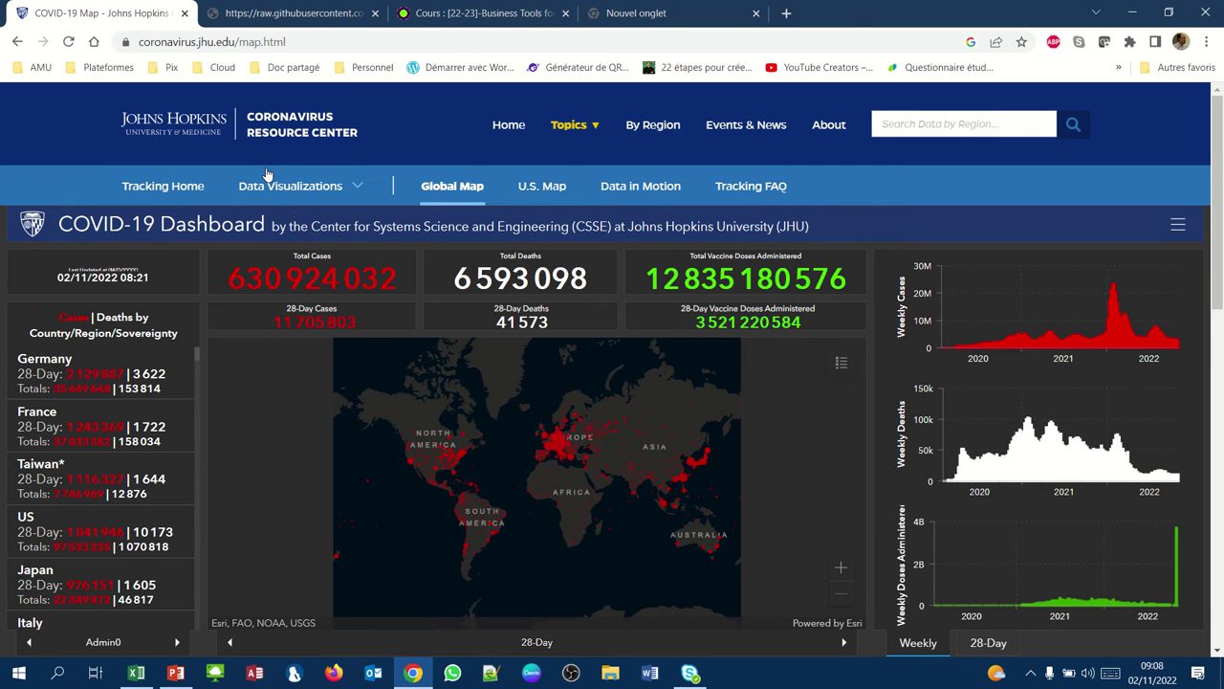
- Open the raw time_series_covid19_confirmed_global.csv tab and copy its web address
left_click(290, 15)
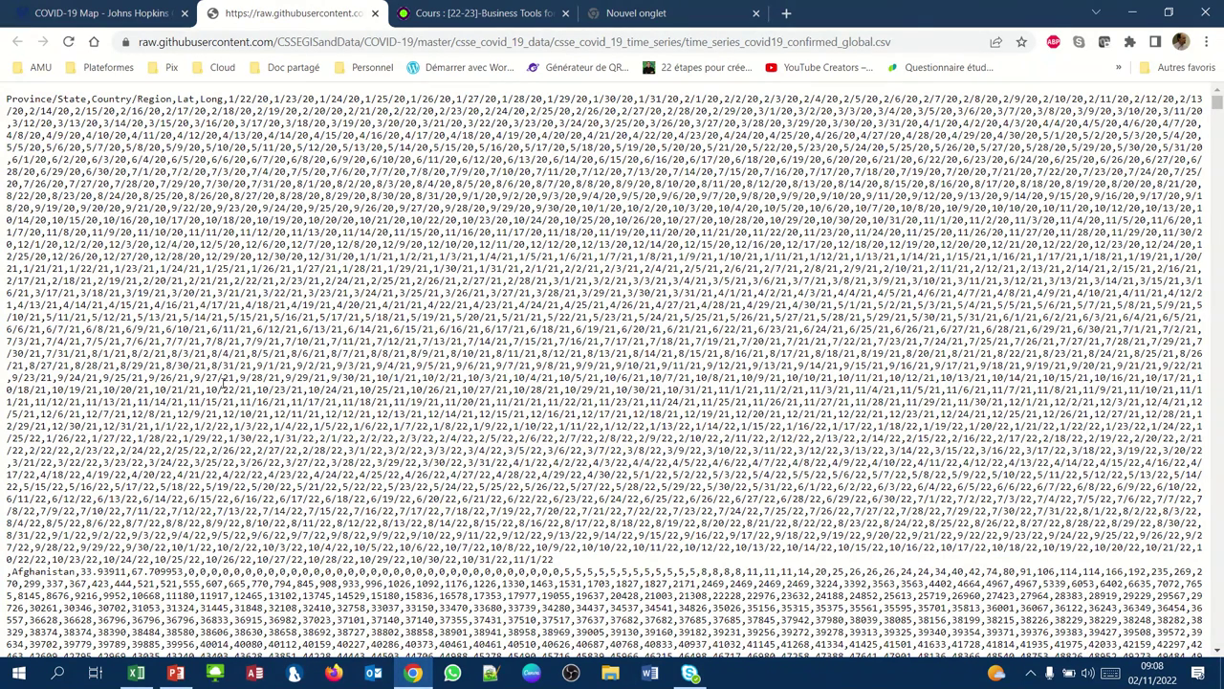
right_click(267, 302)
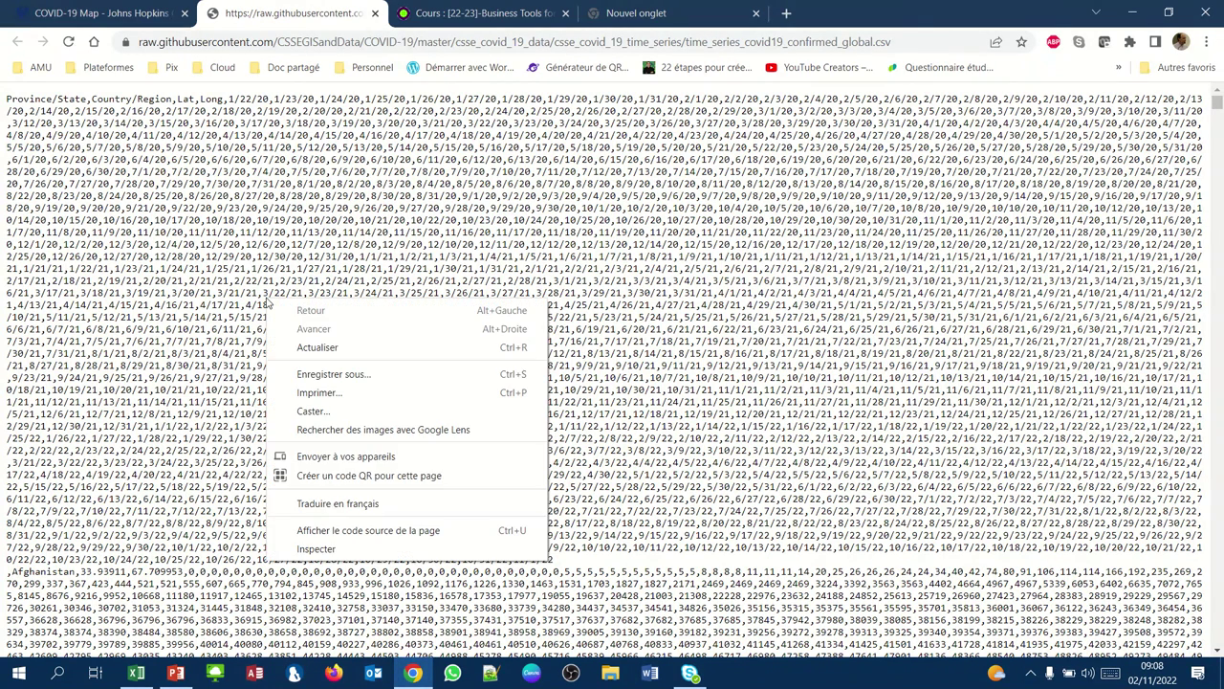
left_click(330, 374)
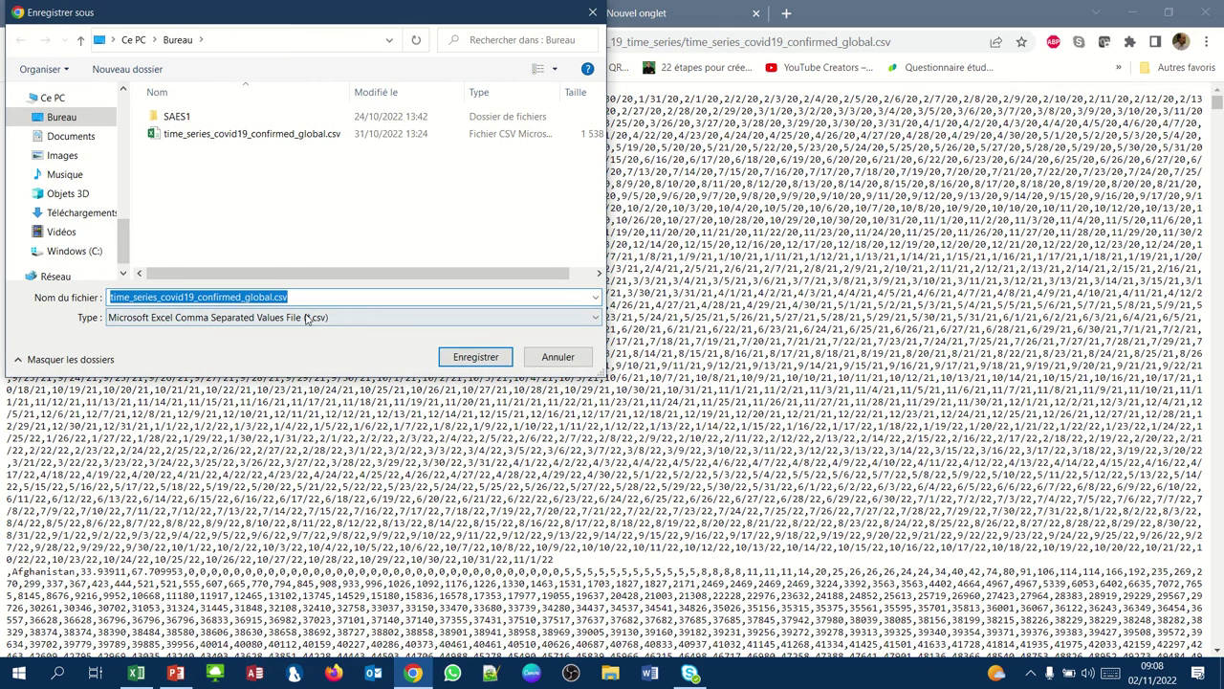
left_click(541, 363)
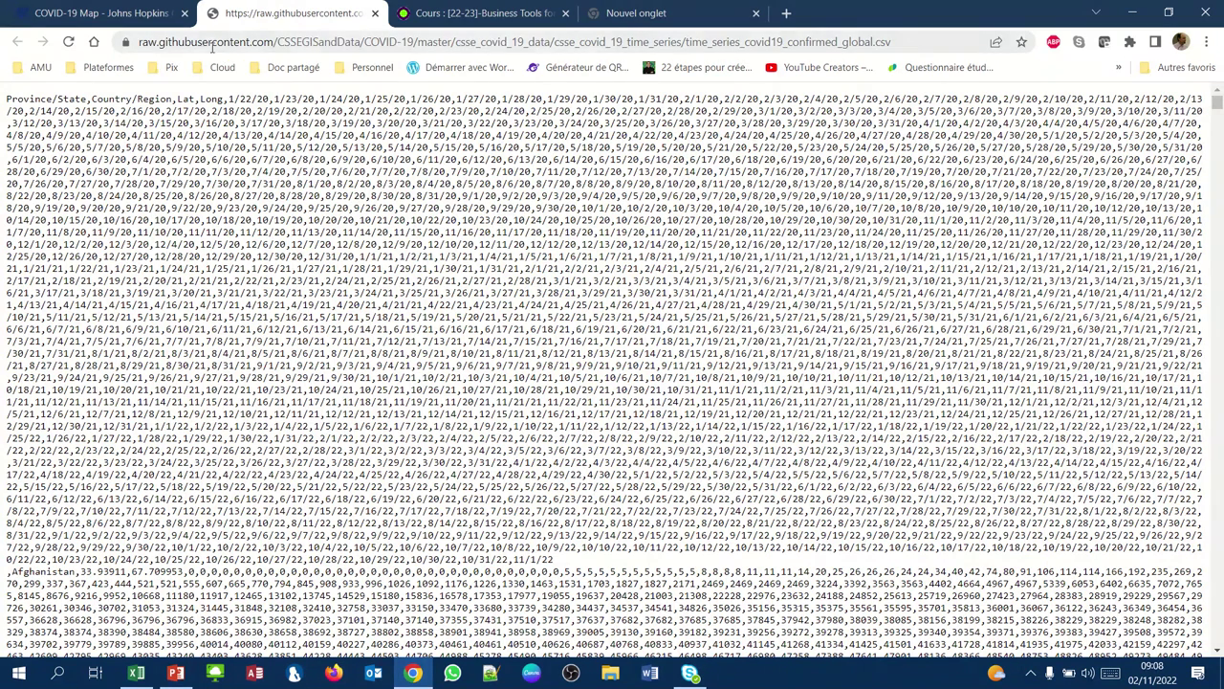
right_click(215, 44)
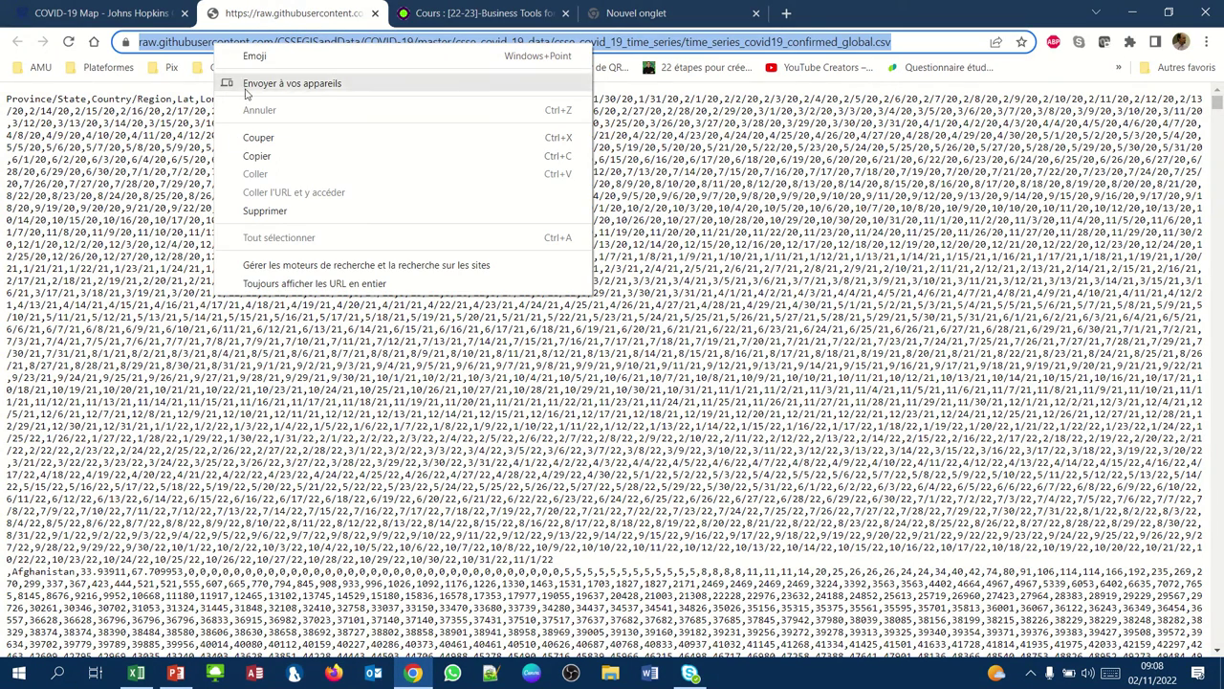
left_click(253, 156)
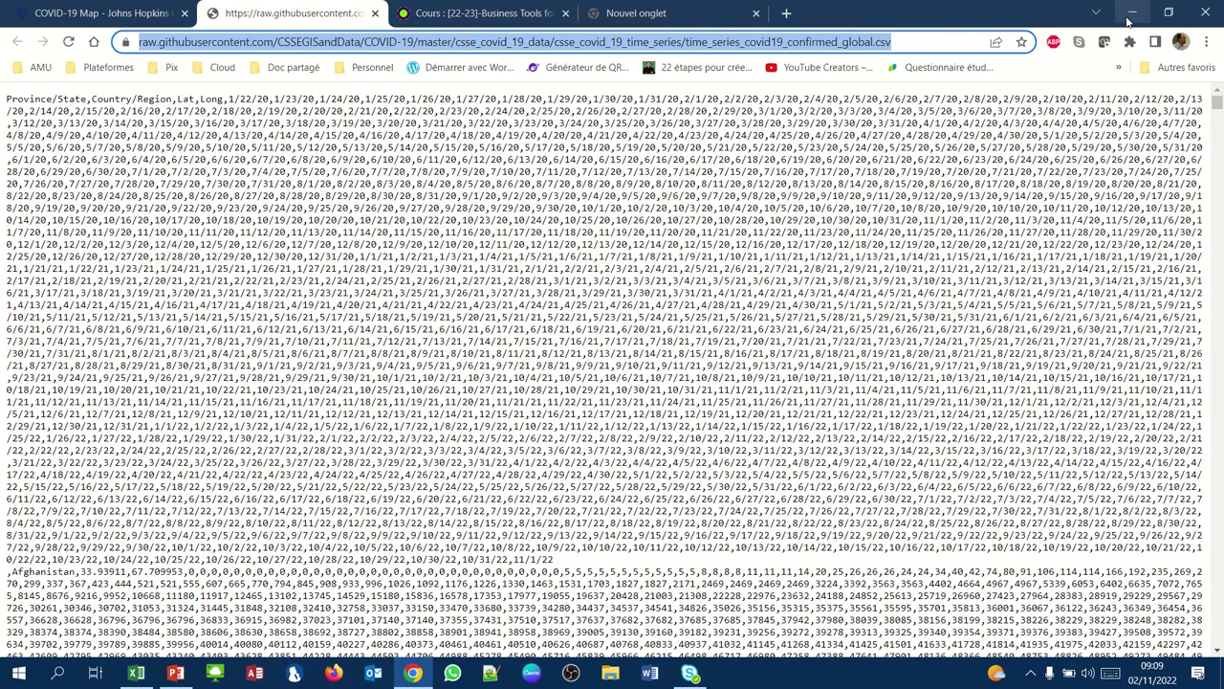
- Start a Données > À partir du web import with the copied confirmed-cases CSV URL pasted in
left_click(1129, 21)
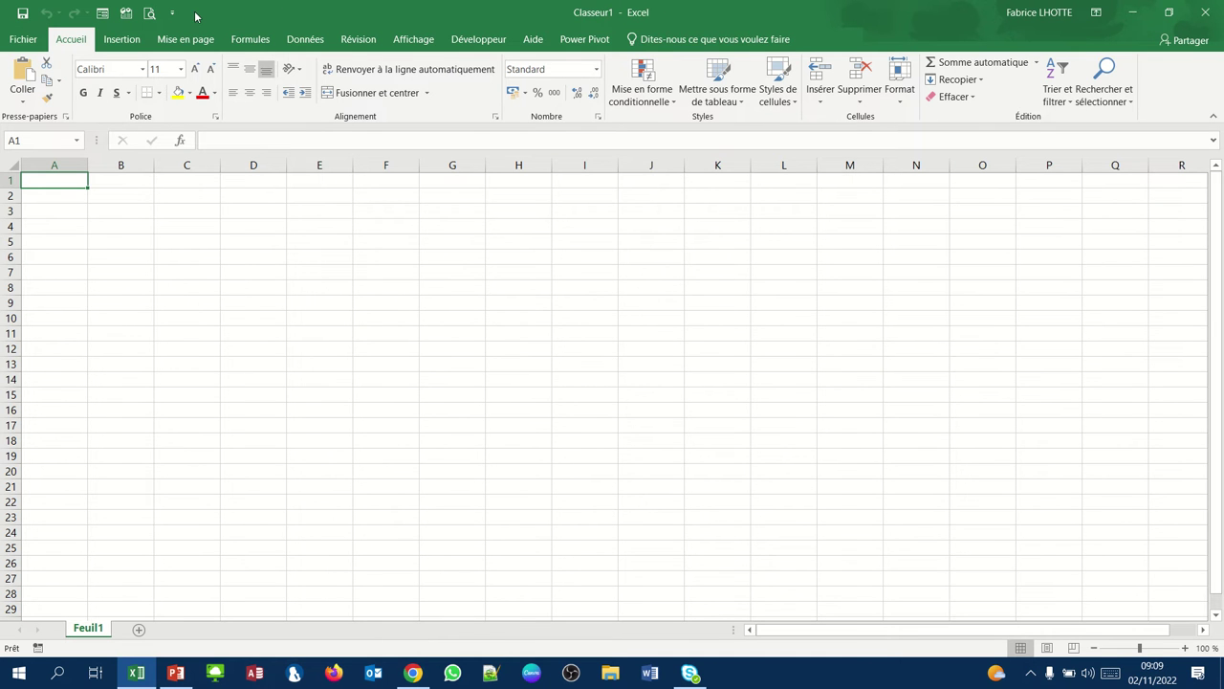
left_click(306, 43)
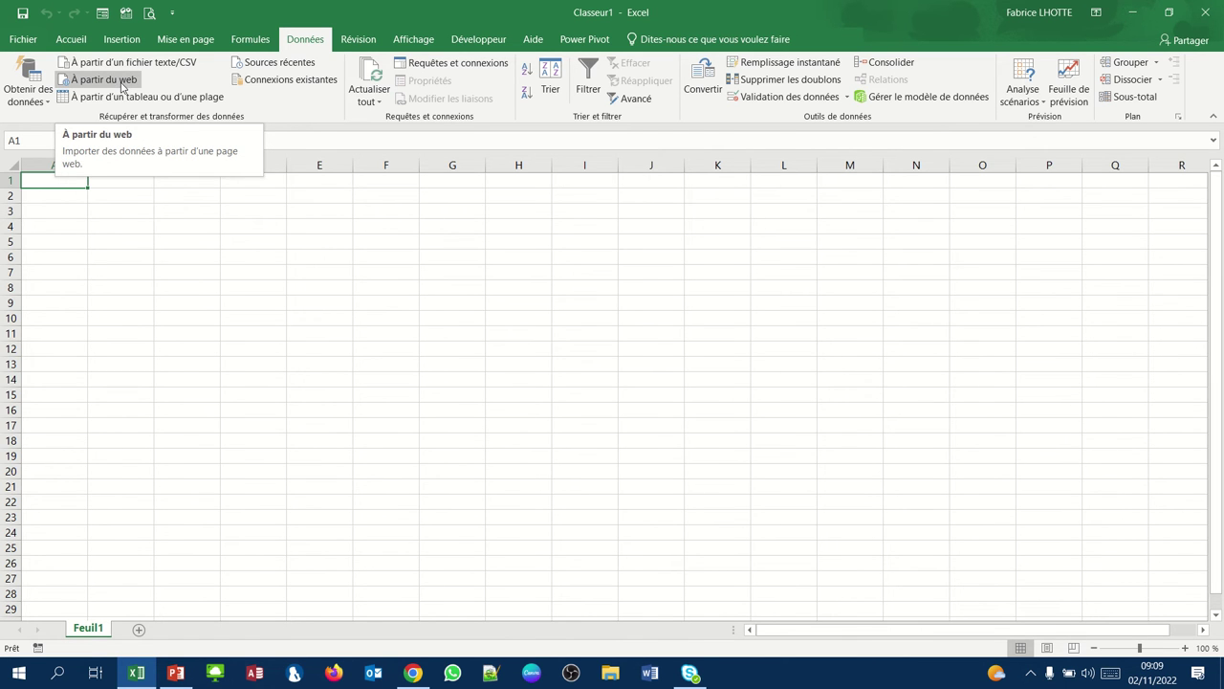
left_click(120, 82)
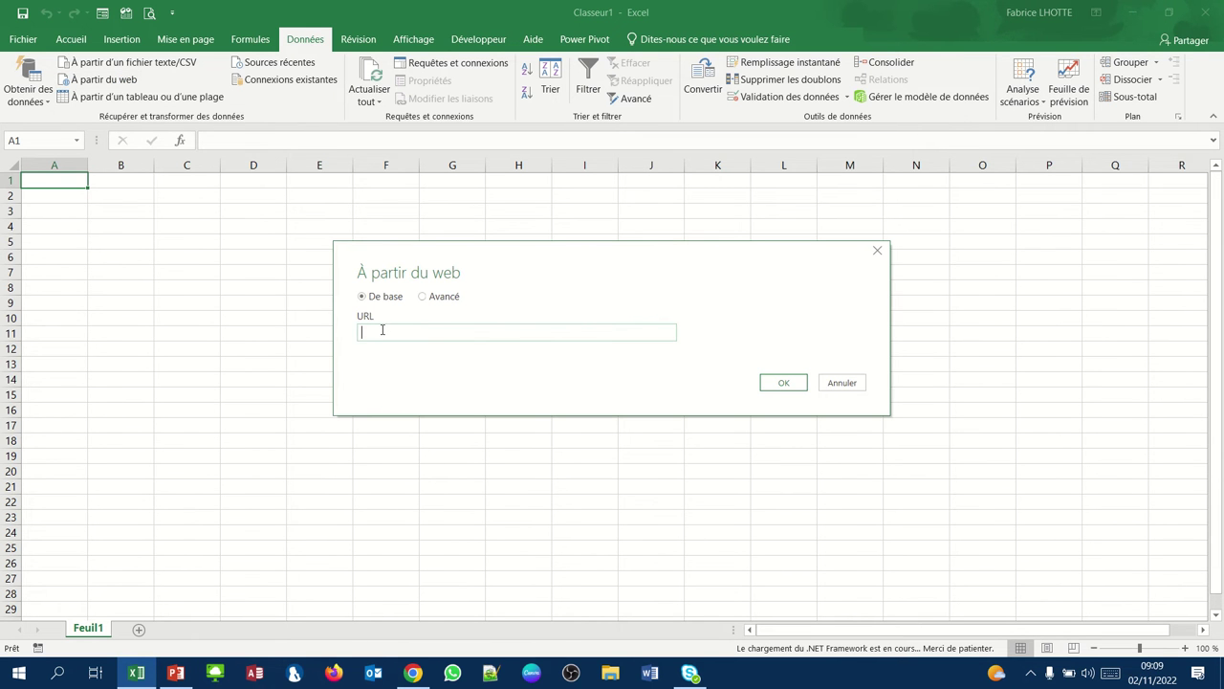
key("ctrl+v")
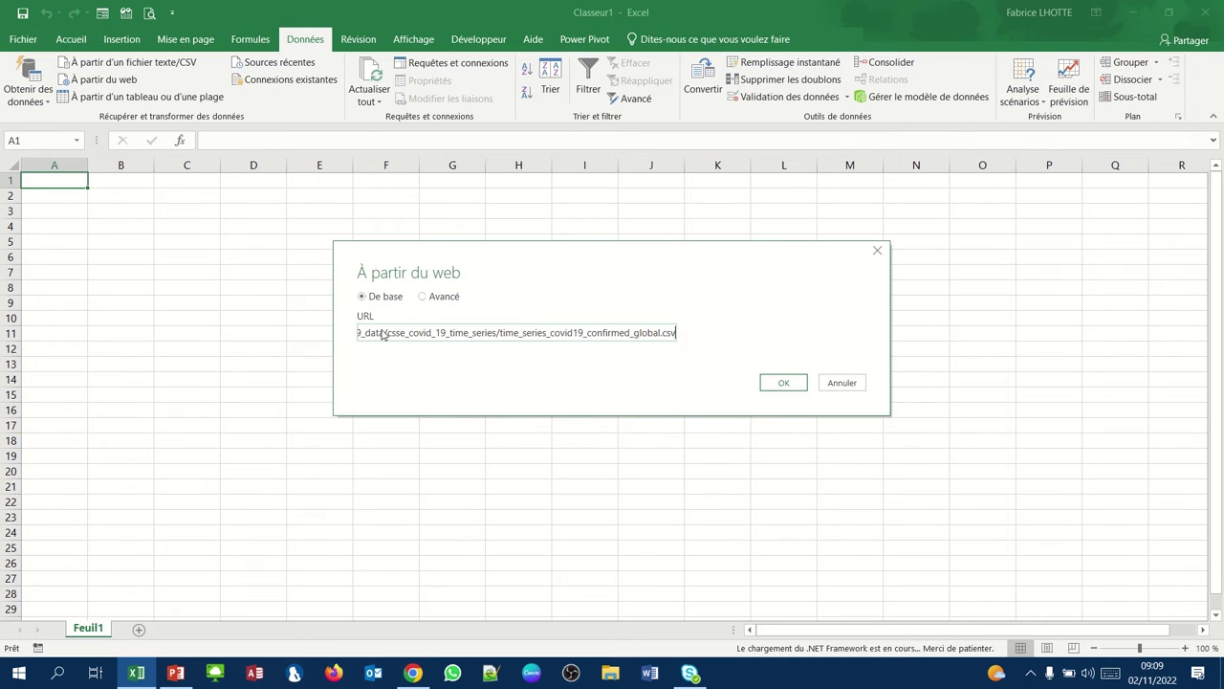
left_click(775, 386)
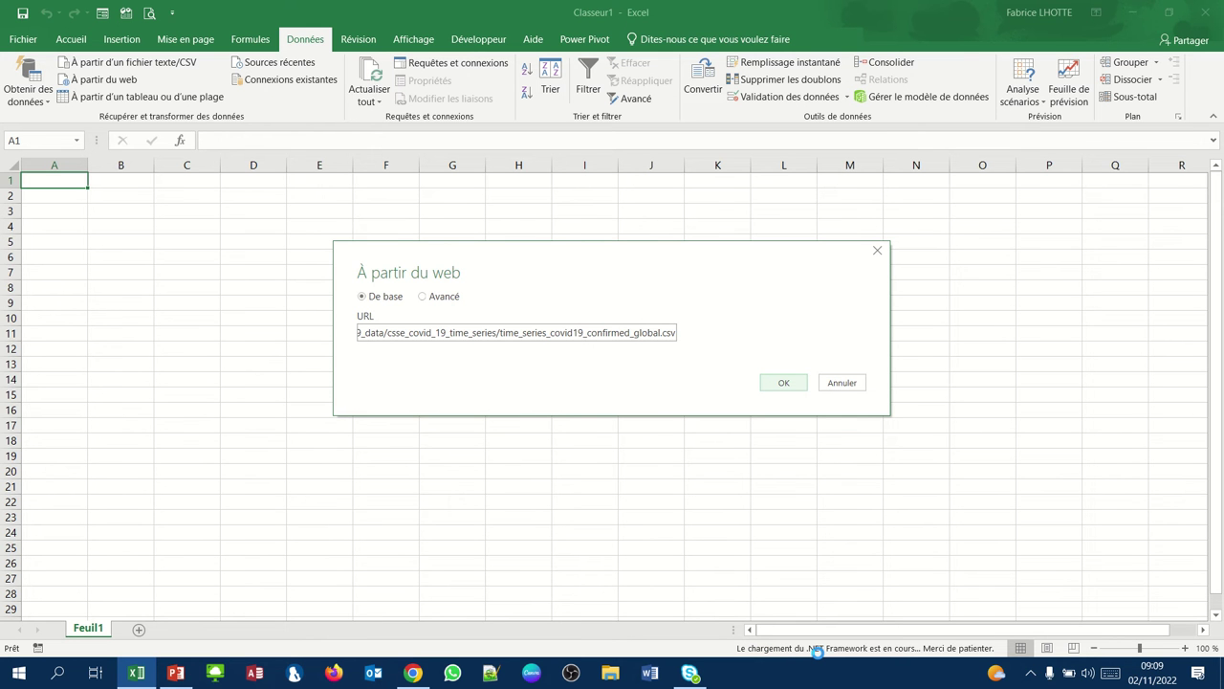
- Confirm the CSV address and load the preview into a Feuil2 table of 290 rows
left_click(783, 385)
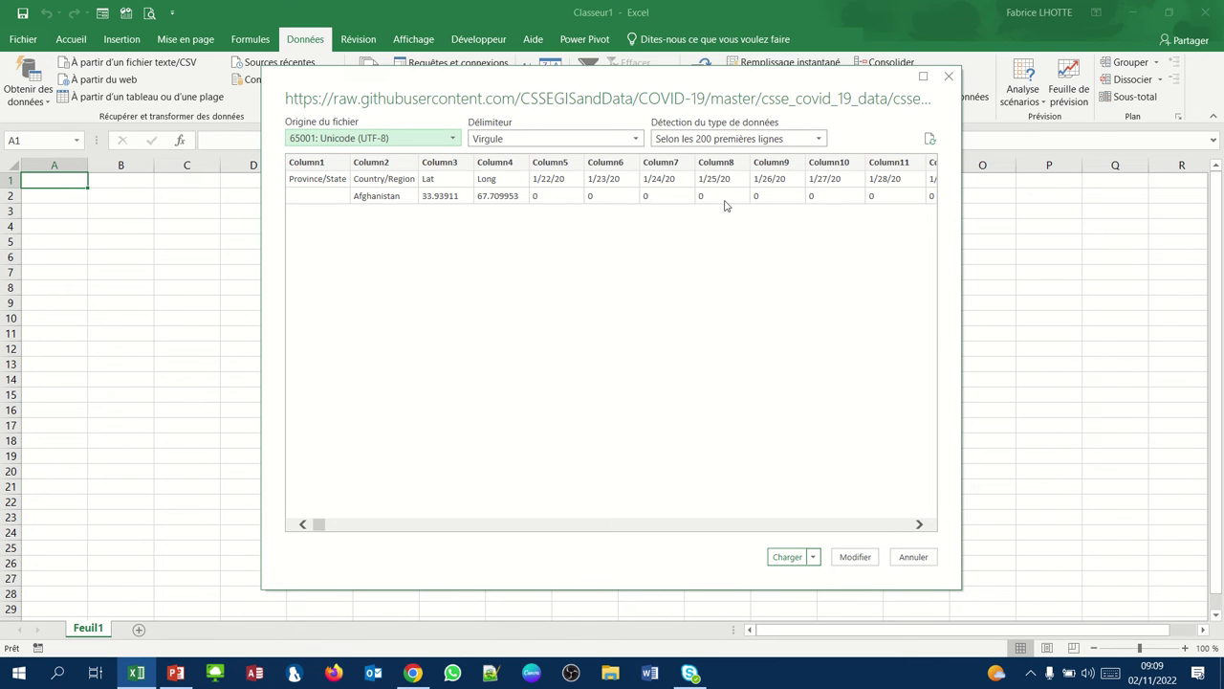
left_click(787, 559)
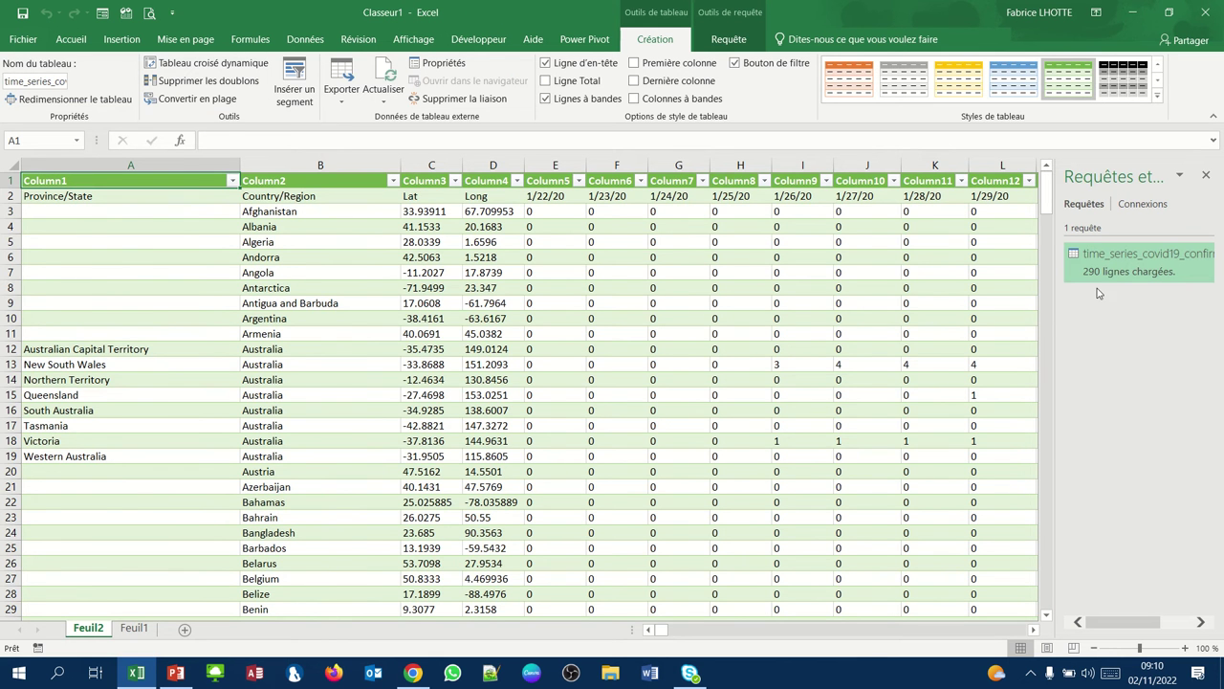
- Edit the time_series_covid19_confirmed_global query in Power Query via Modifier
right_click(1121, 258)
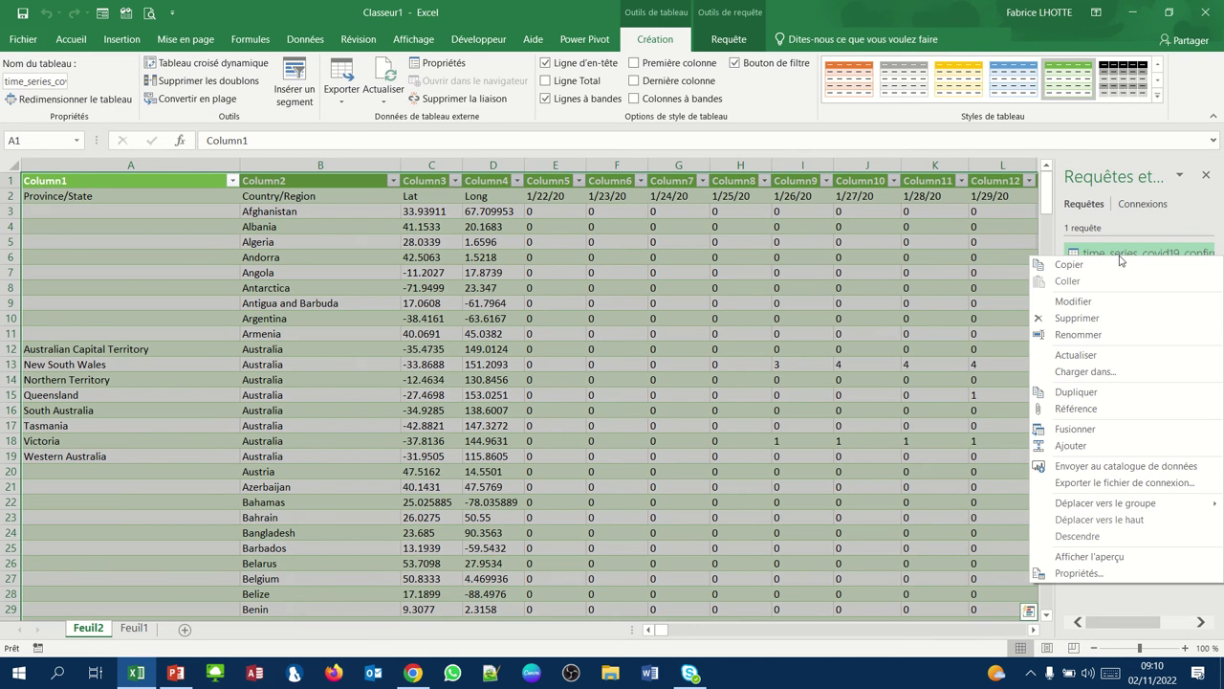
left_click(1079, 302)
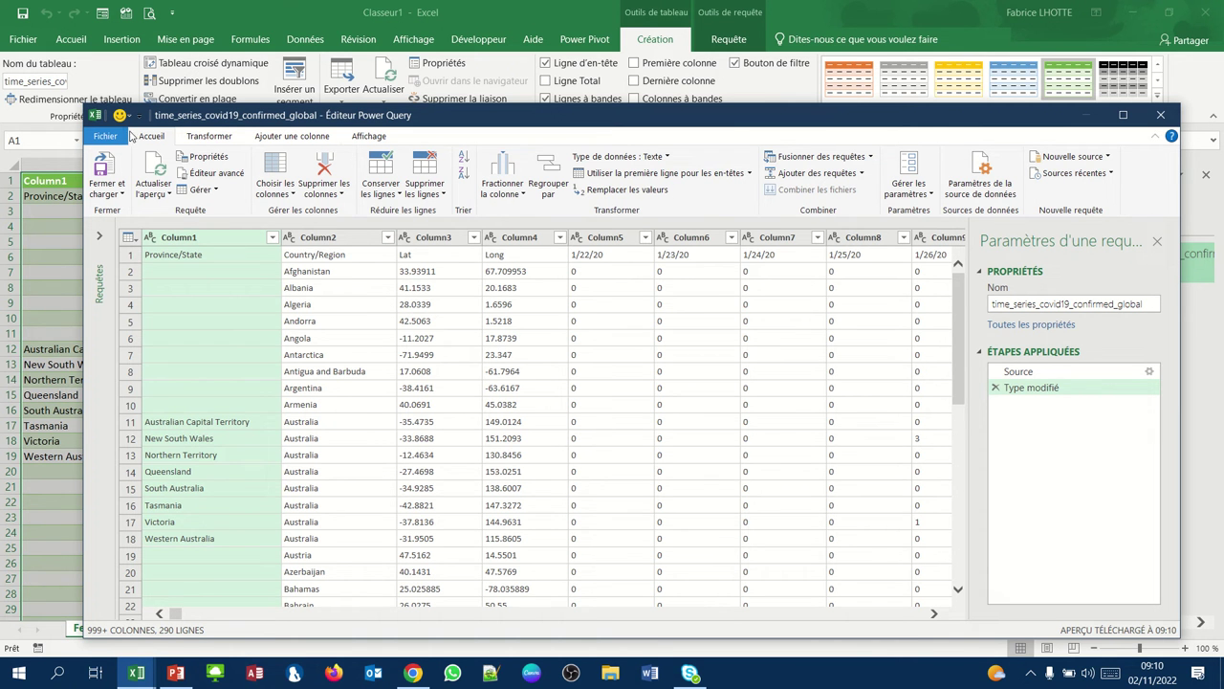
- Promote the first row to headers, removing and reapplying the applied steps
left_click(674, 173)
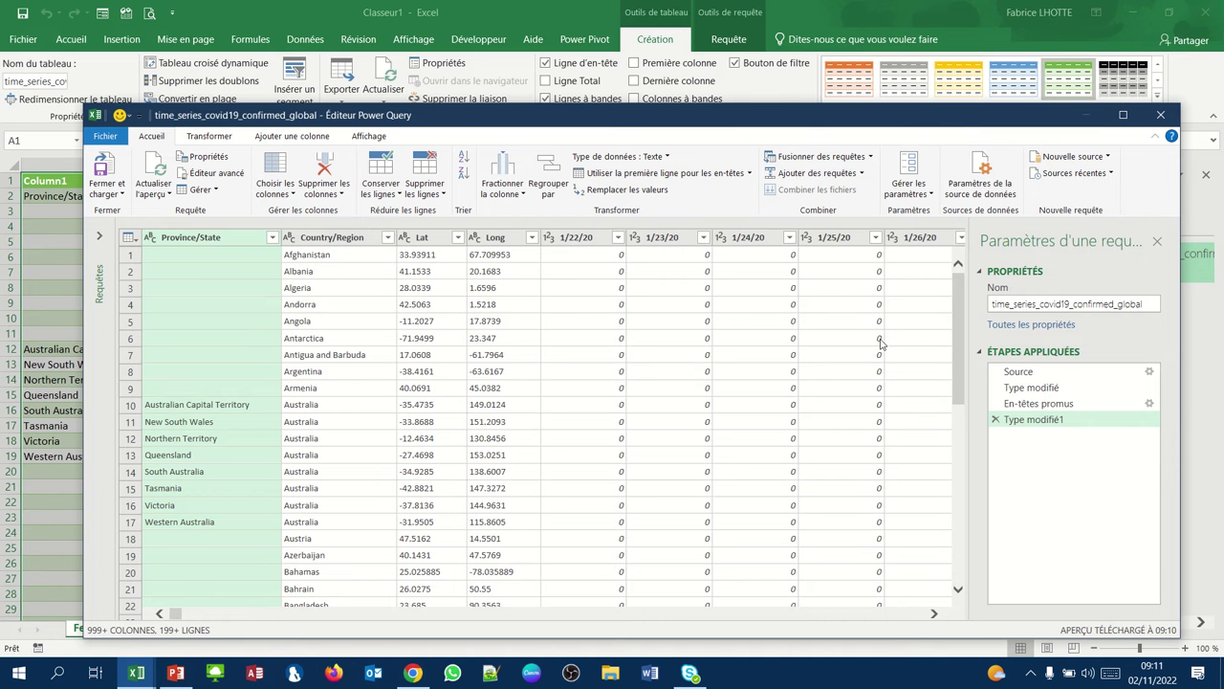
left_click(996, 420)
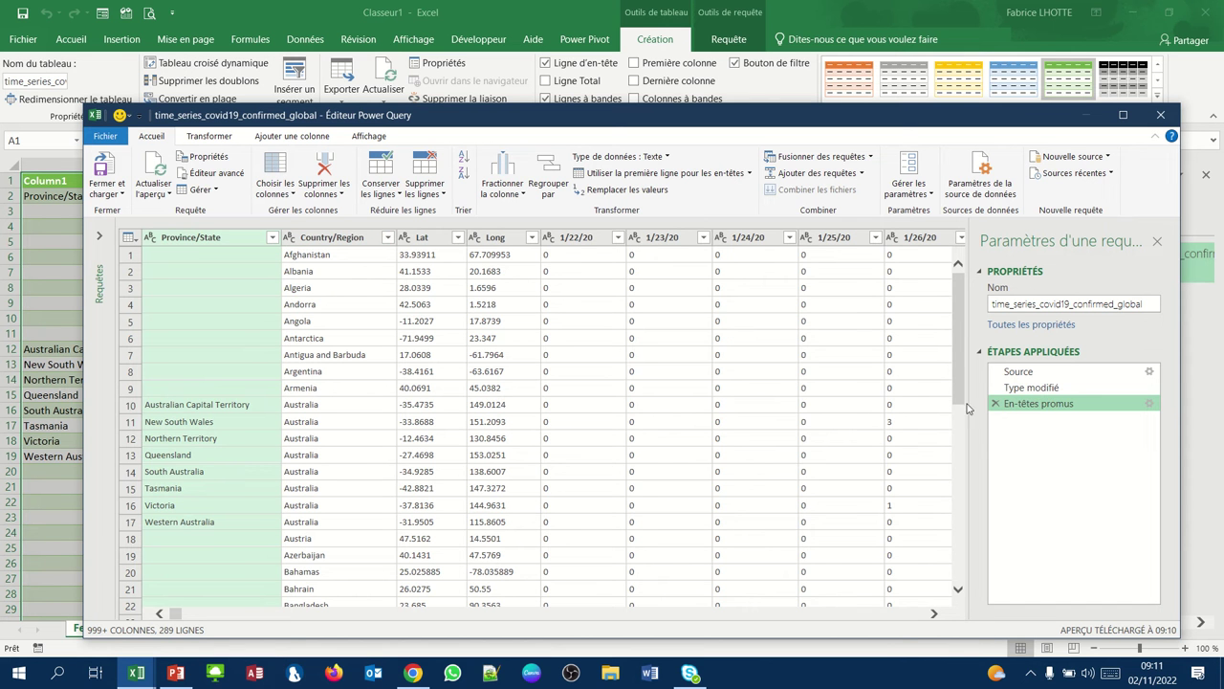
left_click(995, 404)
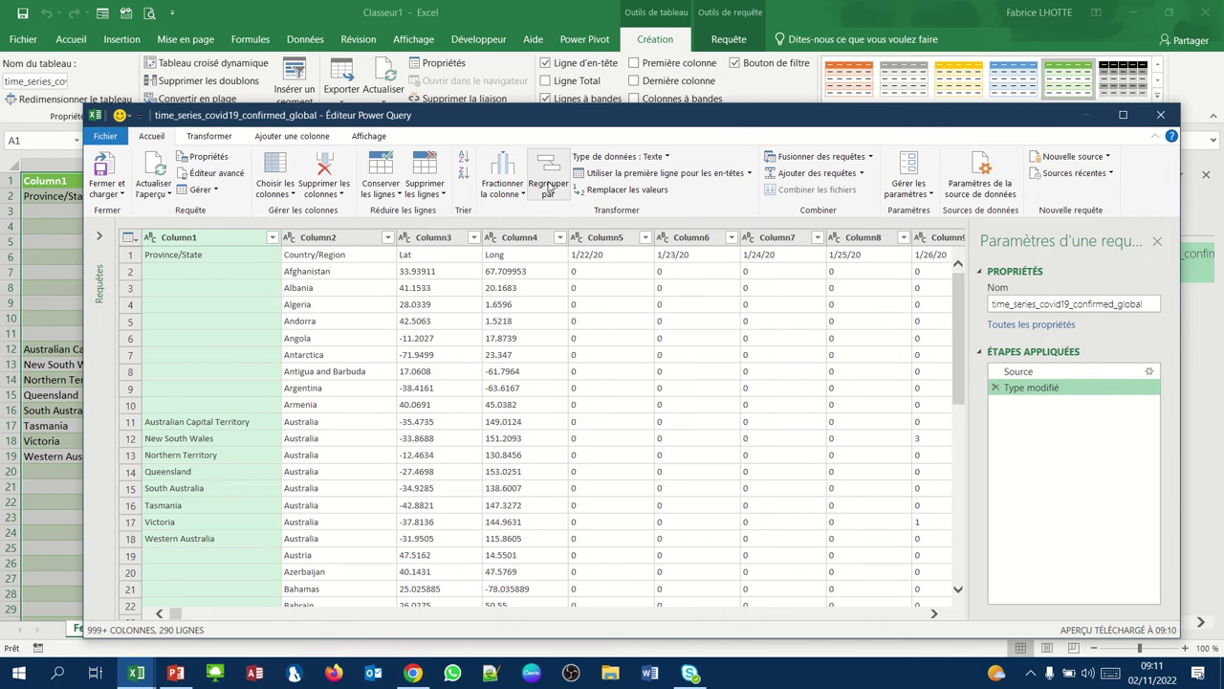
left_click(606, 176)
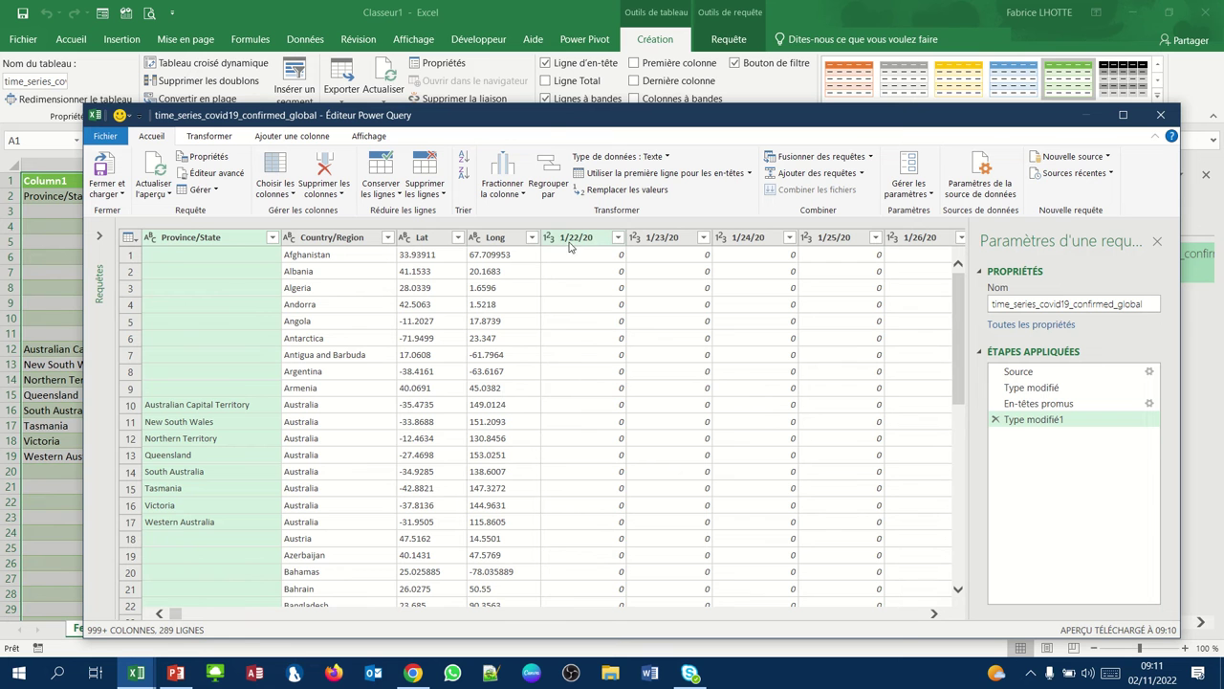
- Inspect the 1/22/20 column's filter and data-type options and its Antarctica value
left_click(618, 237)
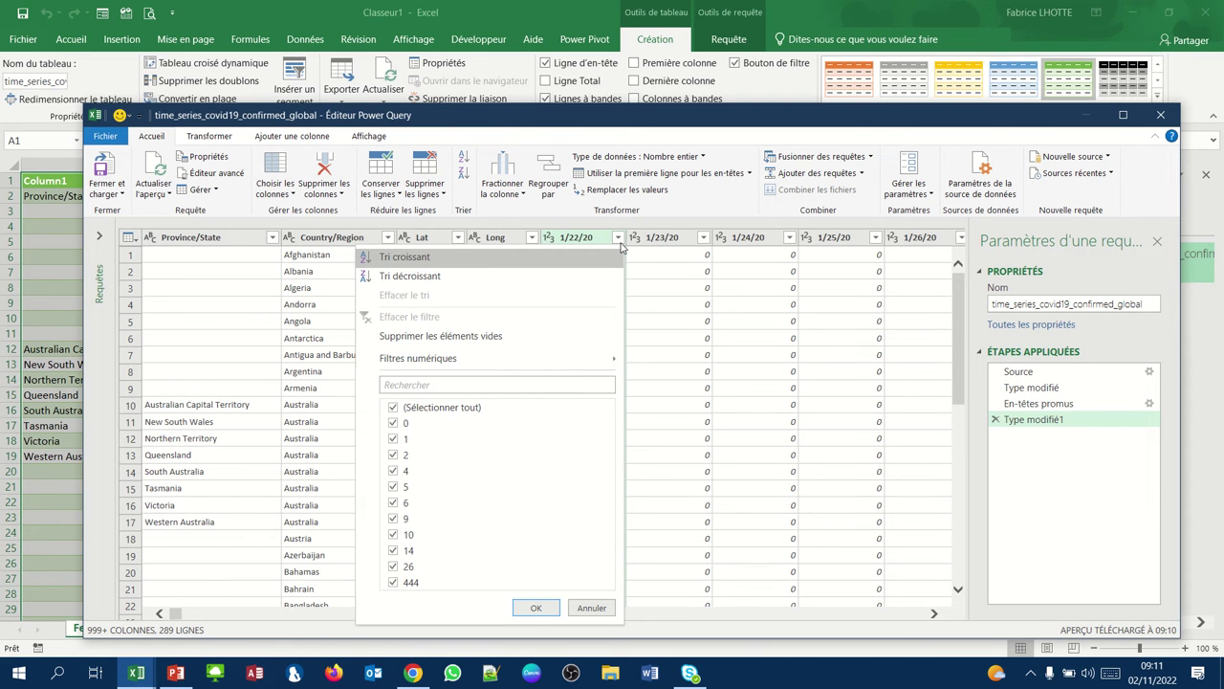
left_click(618, 238)
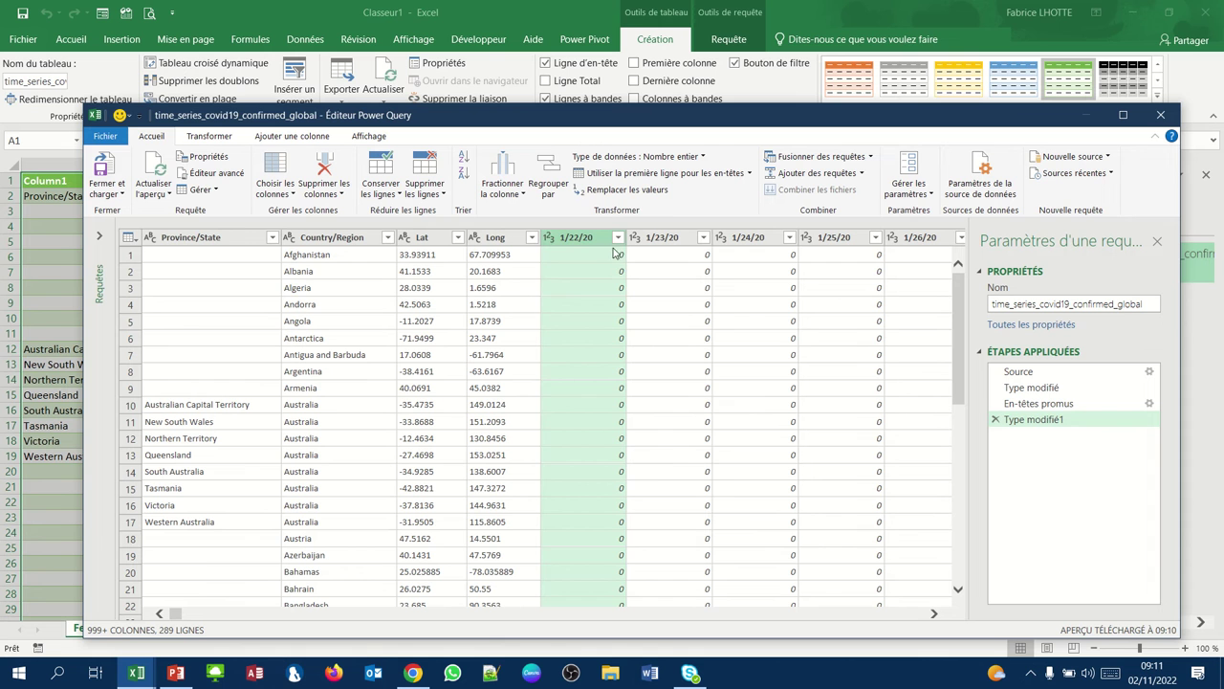
left_click(550, 238)
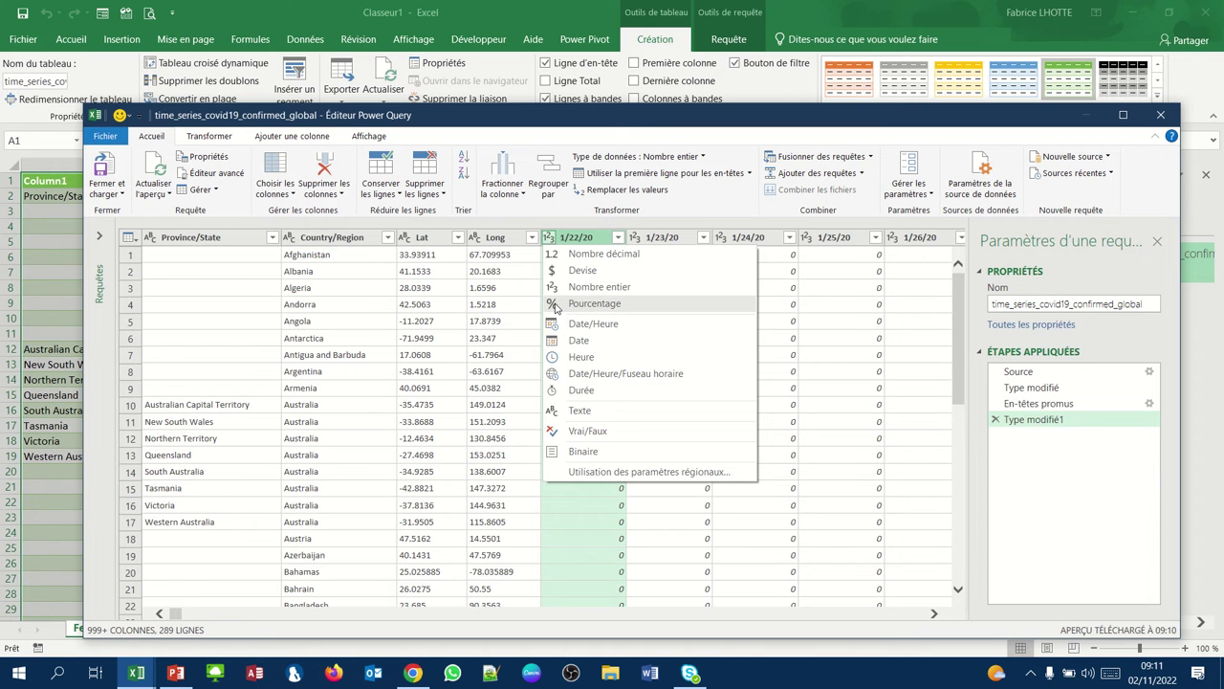
left_click(615, 508)
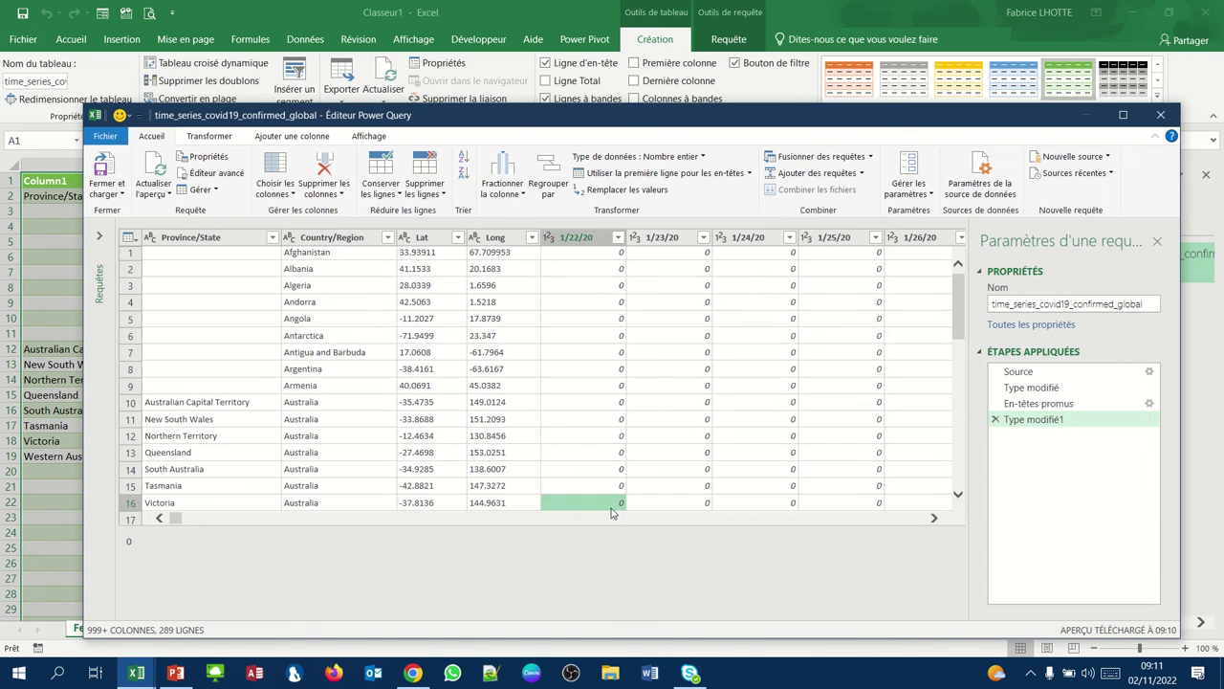
left_click(603, 337)
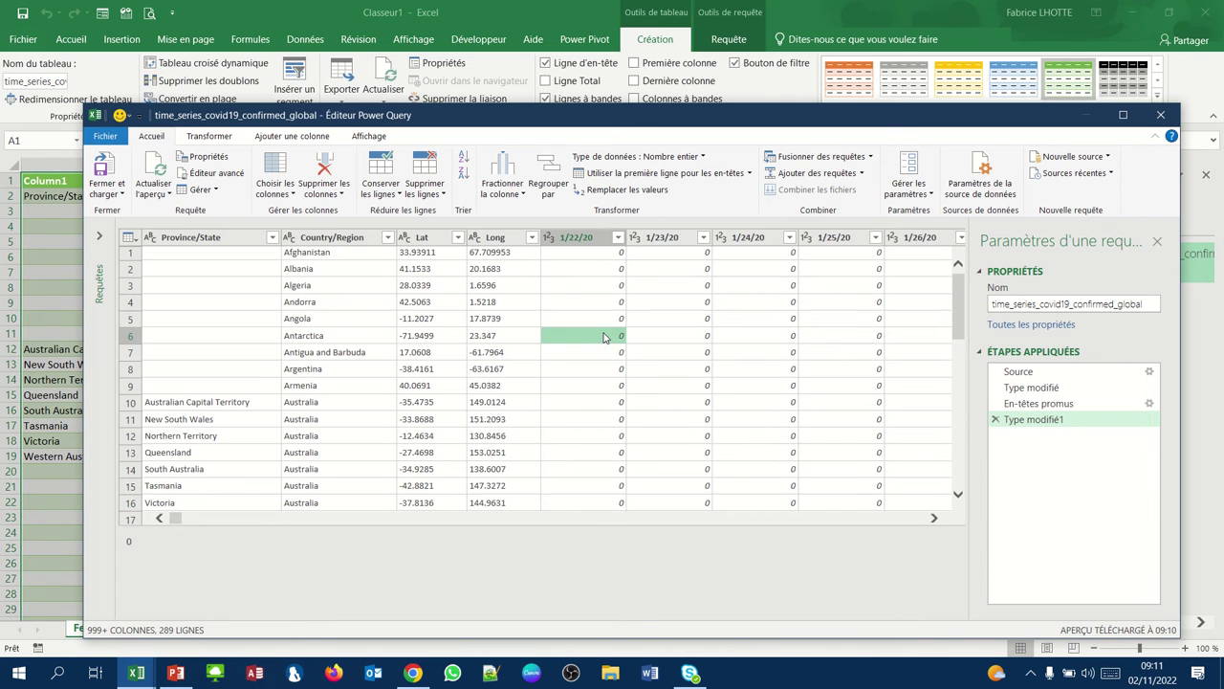
- Delete the Lat and Long columns and select all date columns through 10/31/22
left_click(421, 245)
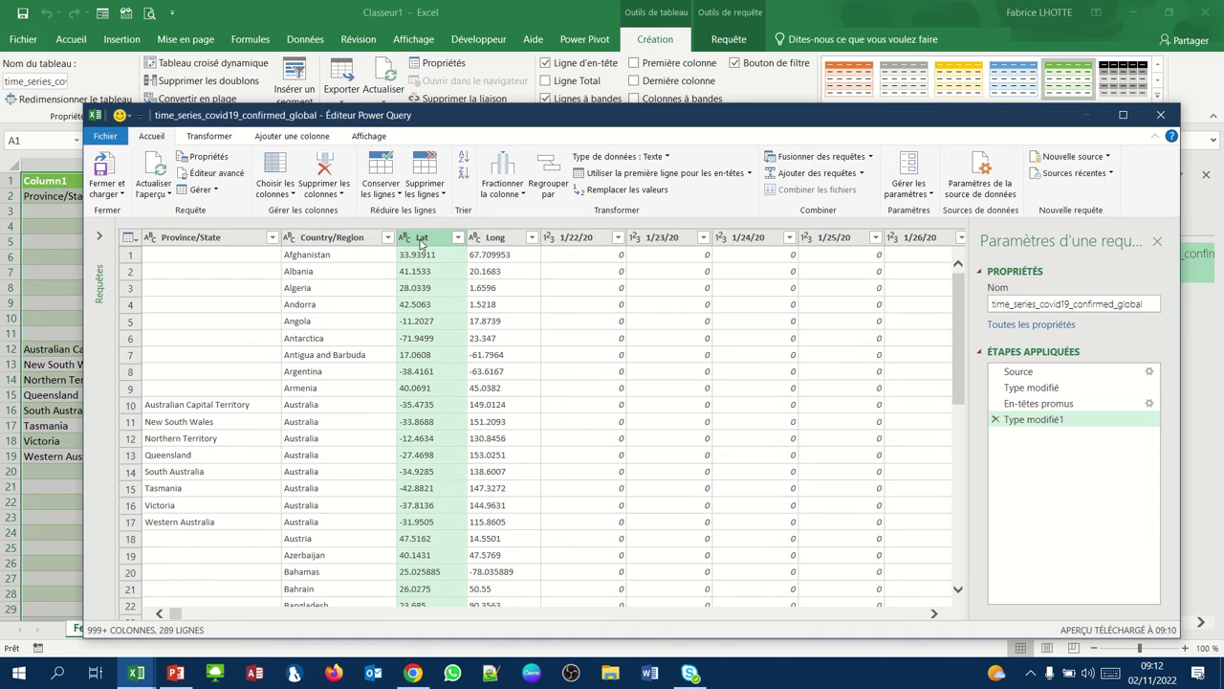
left_click(328, 170)
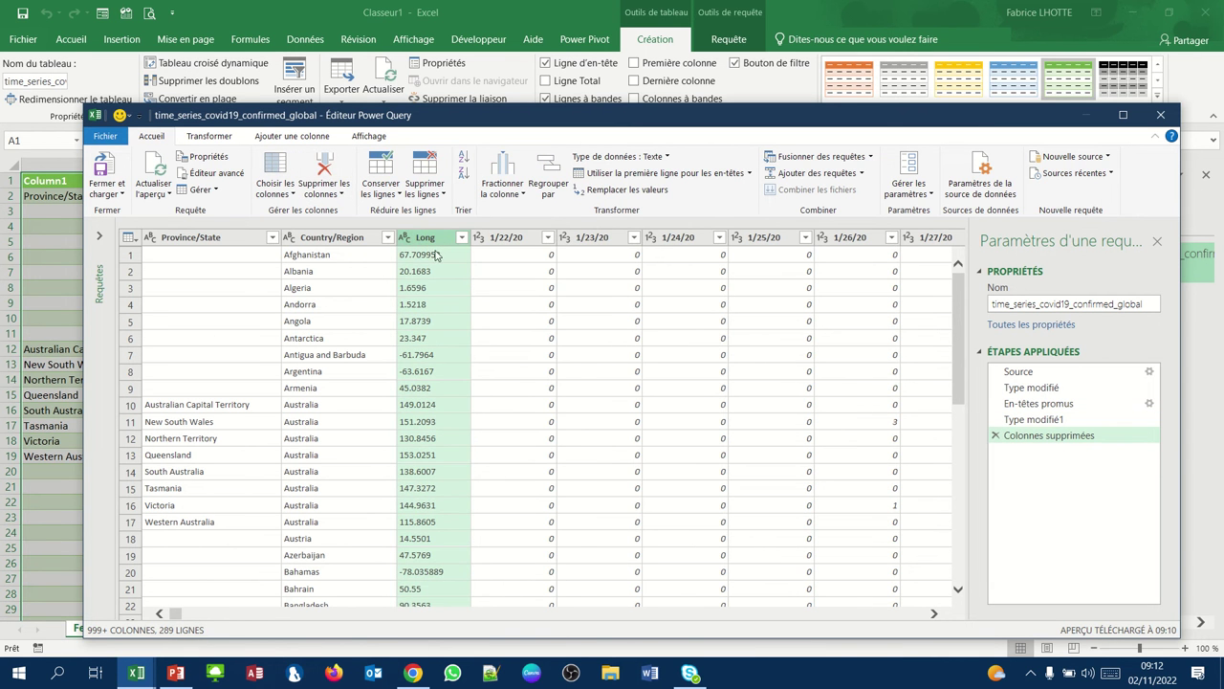
left_click(322, 169)
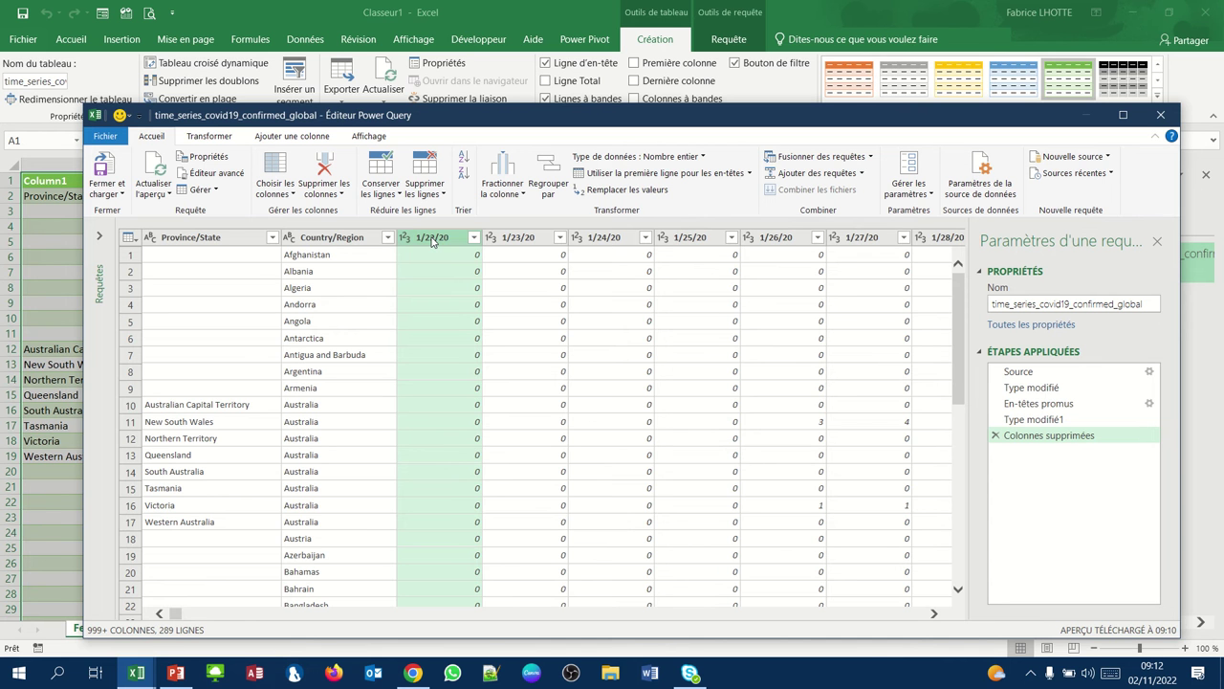
key("ctrl+shift+Right")
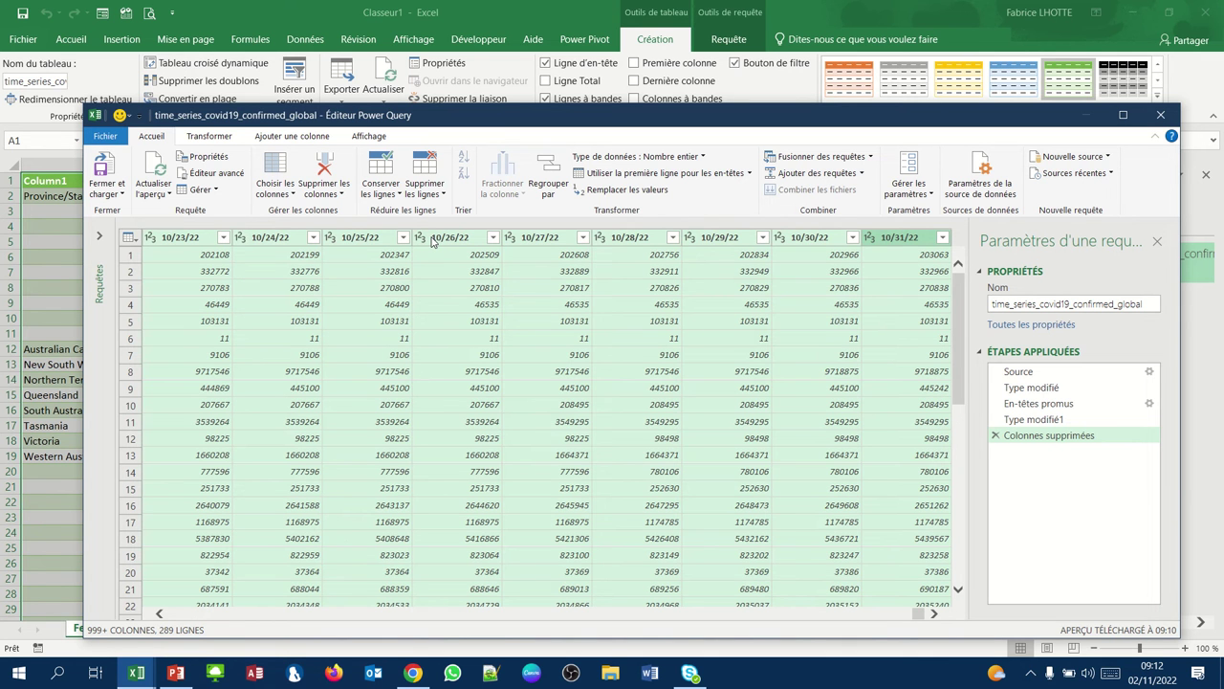
left_click(208, 138)
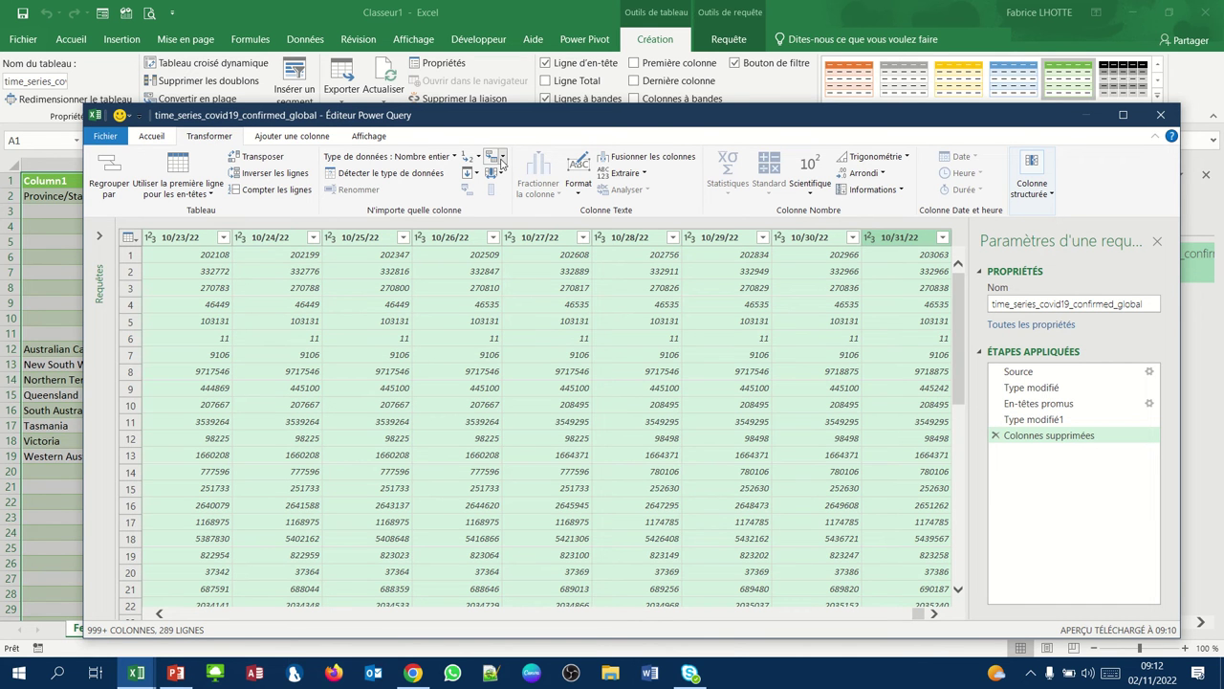
- Unpivot the selected date columns into Attribut and Valeur with Dépivoter les colonnes
left_click(503, 161)
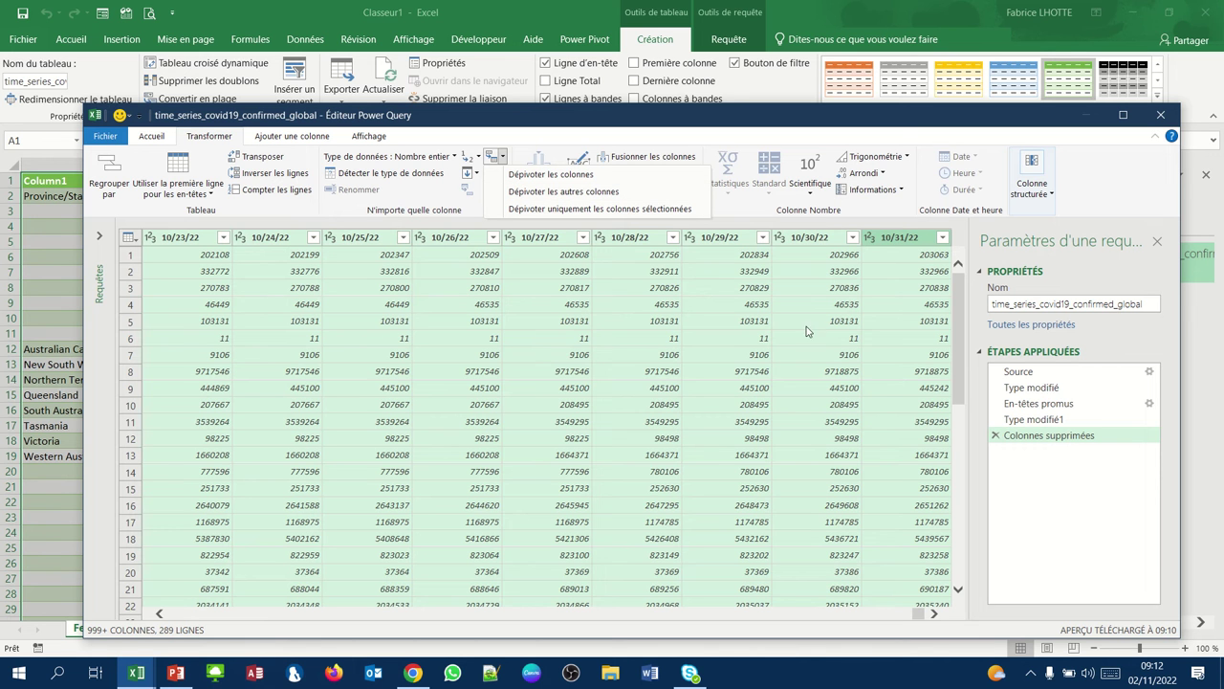
left_click(549, 177)
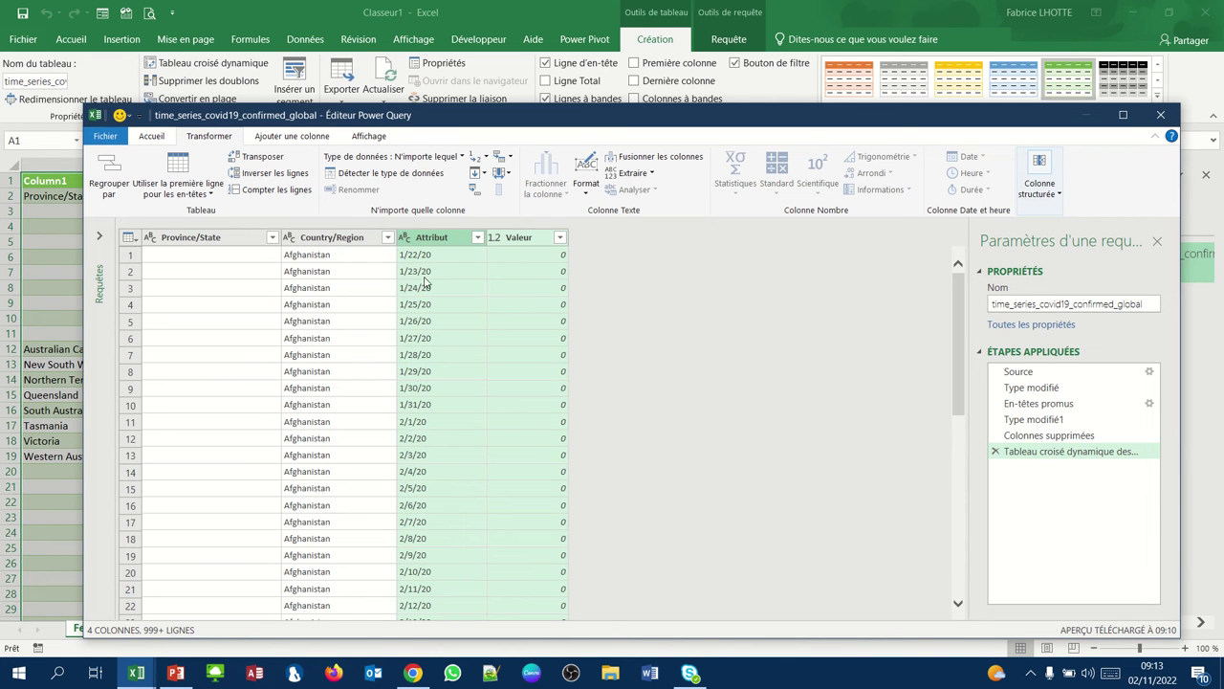
left_click(164, 140)
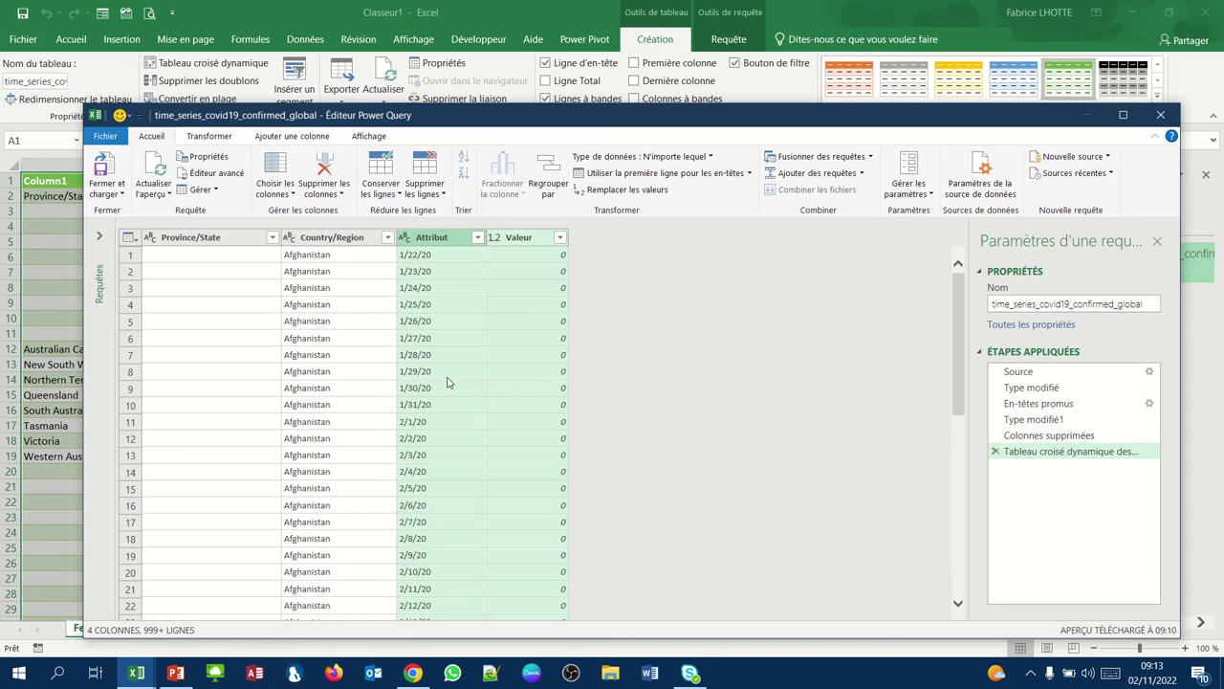
- Start an advanced Regrouper par grouping rows by Country/Region and Attribut
left_click(542, 189)
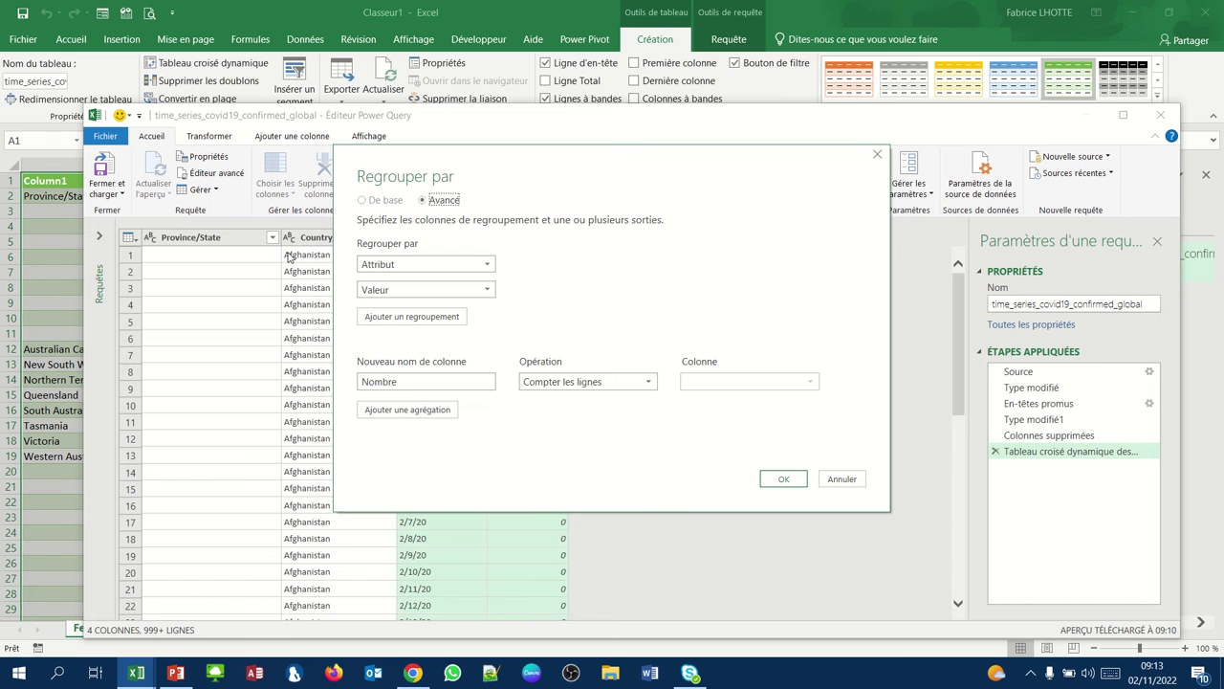
left_click(489, 266)
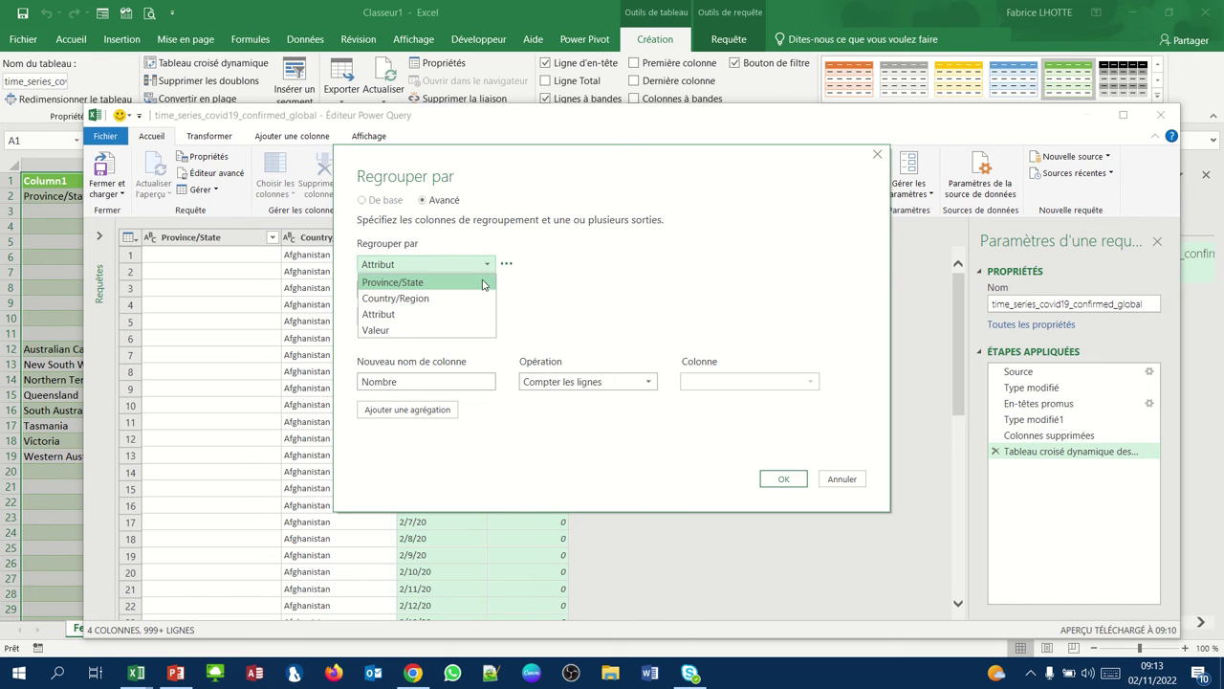
left_click(478, 300)
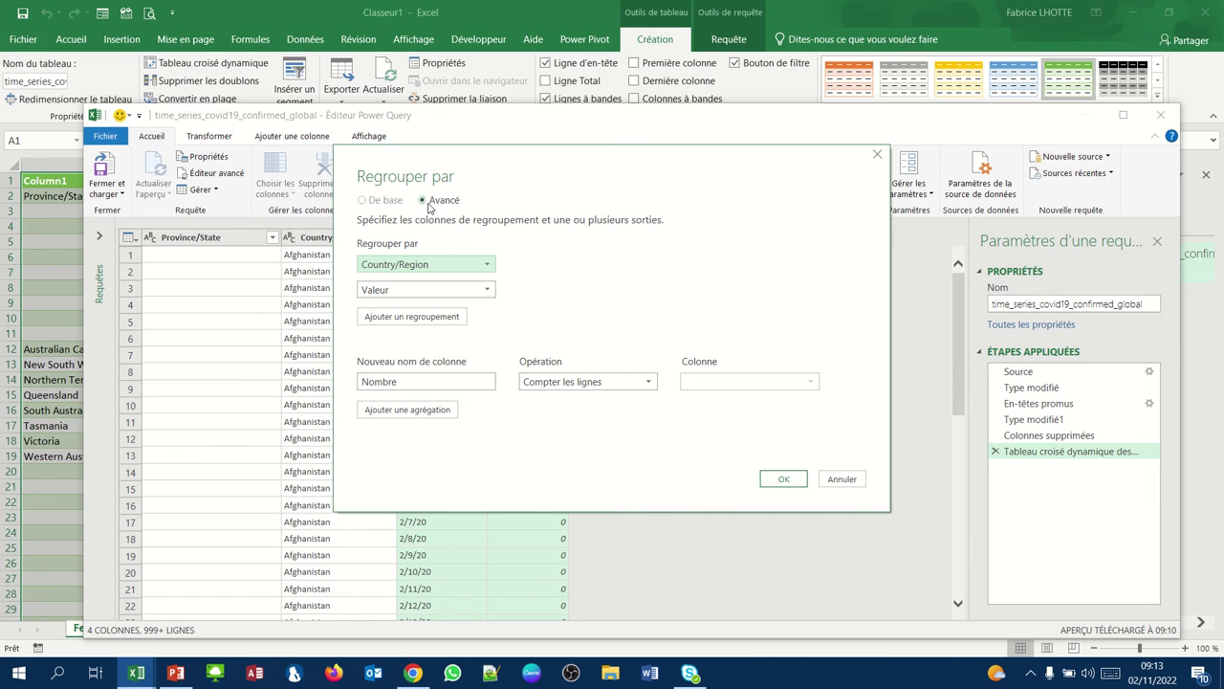
left_click(487, 290)
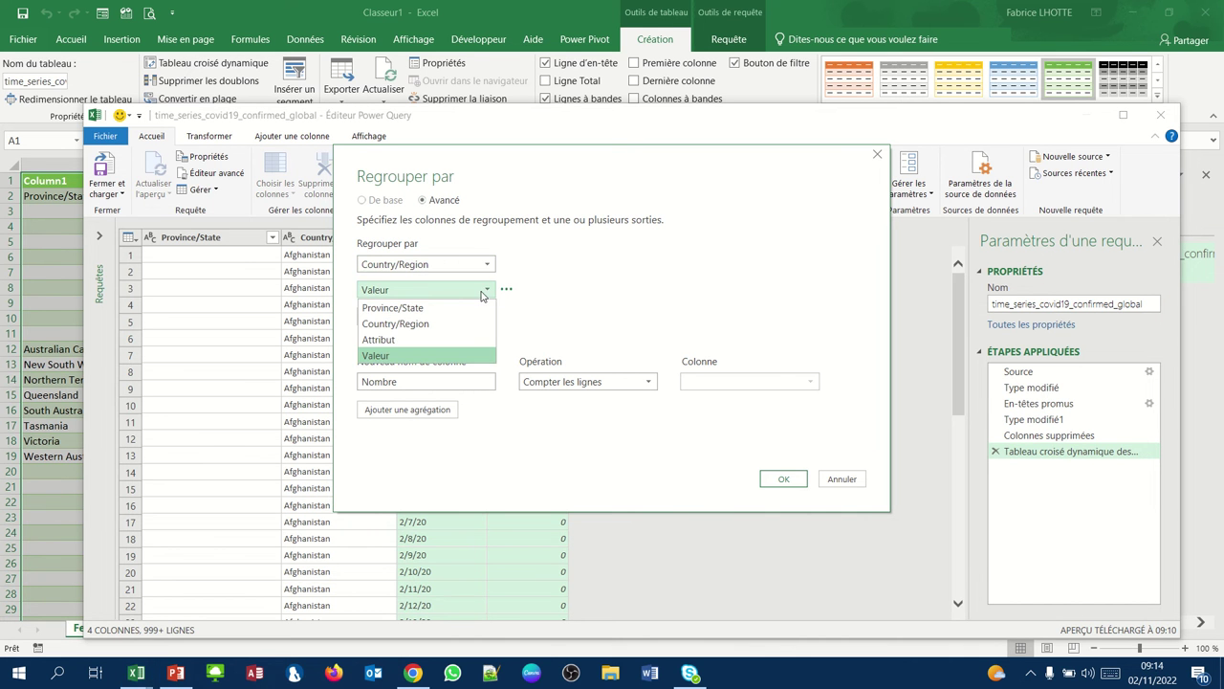
left_click(424, 340)
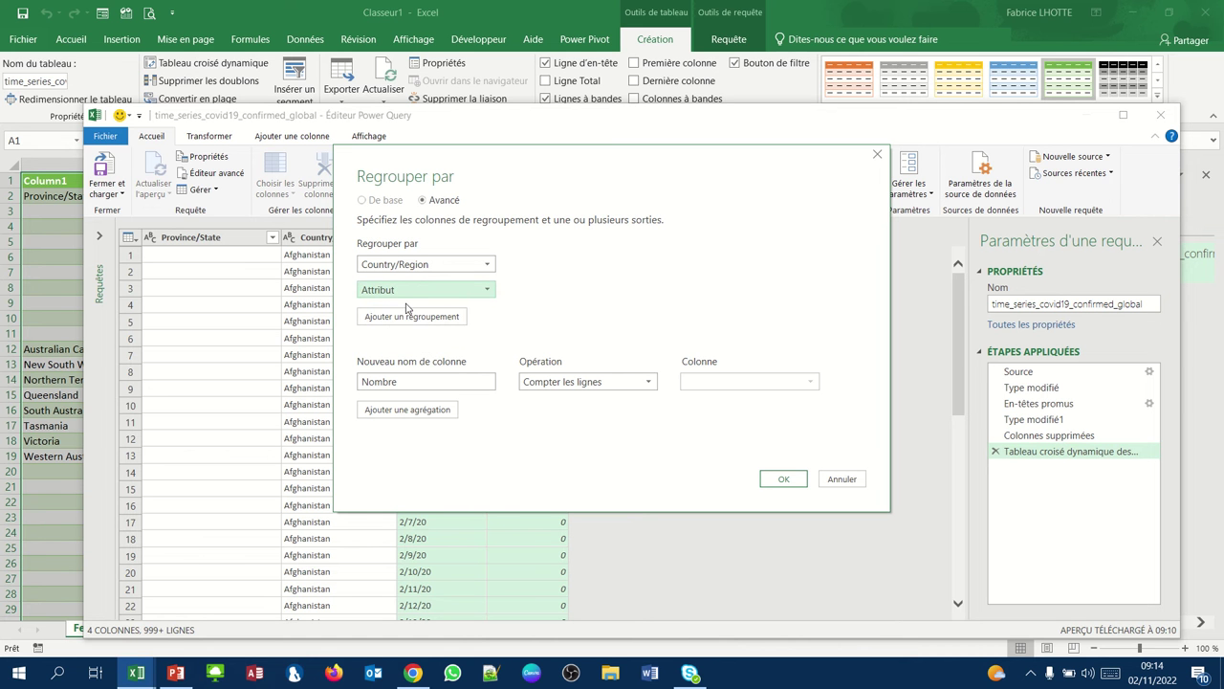
- Add a Nb de cas quotidien output column as Somme of Valeur and confirm the grouping
mouse_move(407, 266)
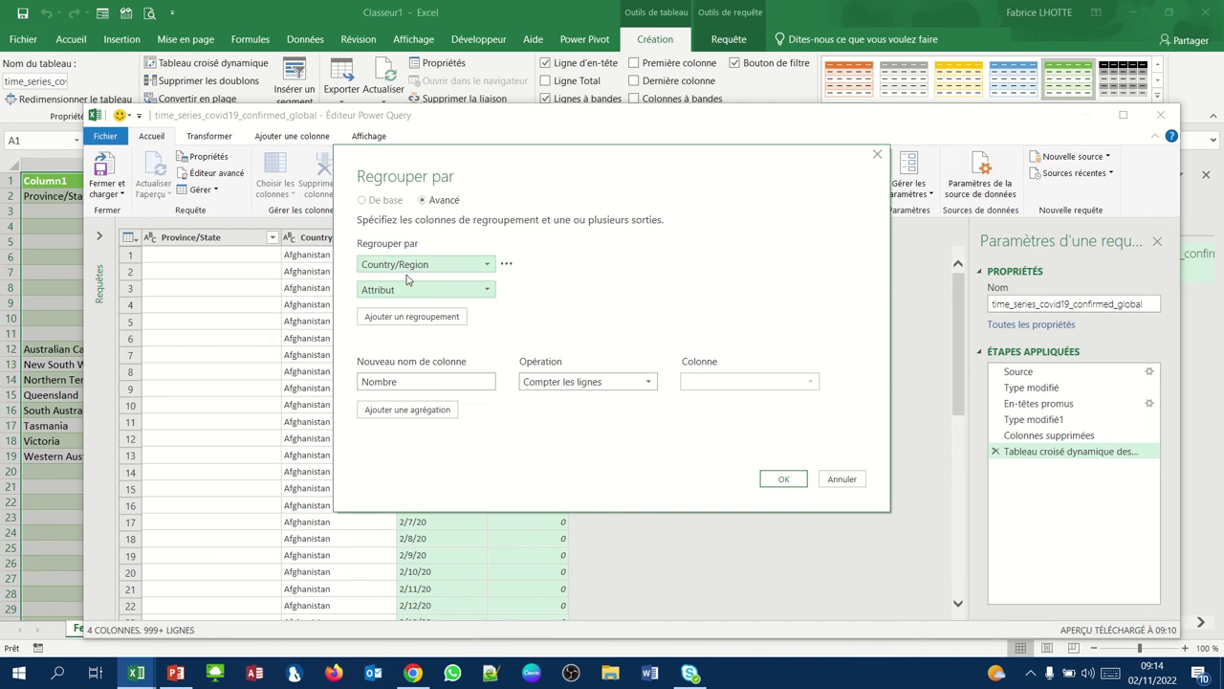
left_click(410, 383)
key("BackSpace")
key("BackSpace")
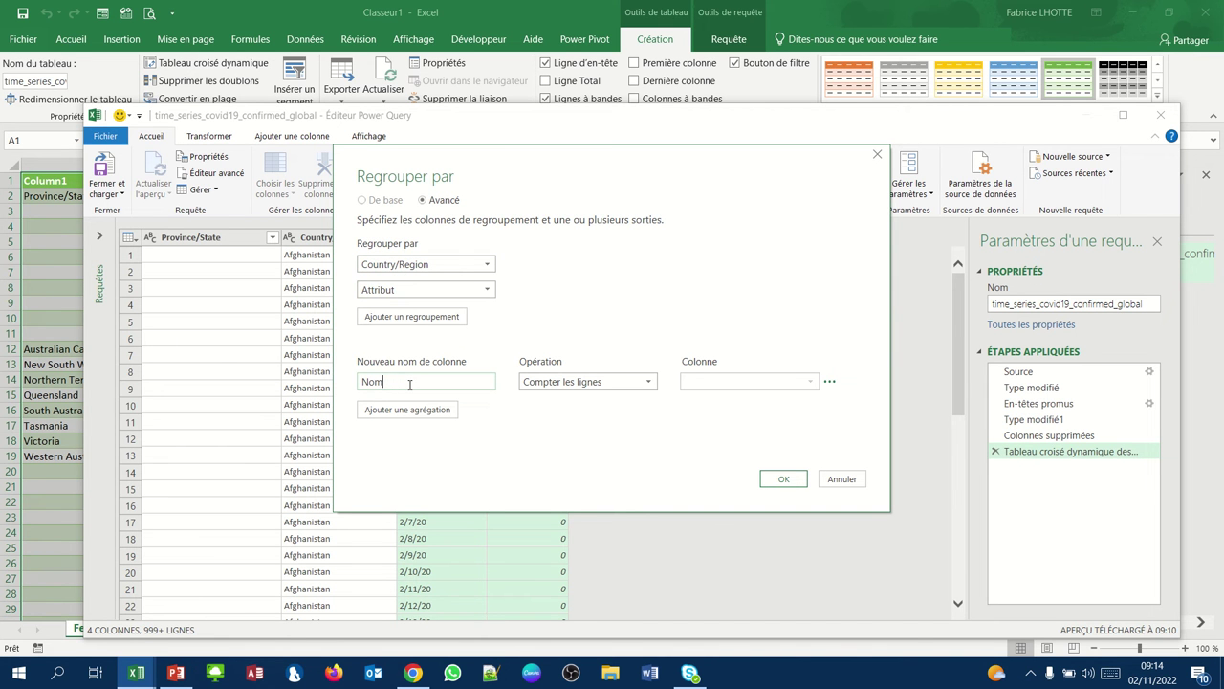
key("BackSpace")
key("BackSpace")
key("BackSpace")
type("N")
type("b de cas q")
type("uotidien")
left_click(650, 383)
left_click(638, 402)
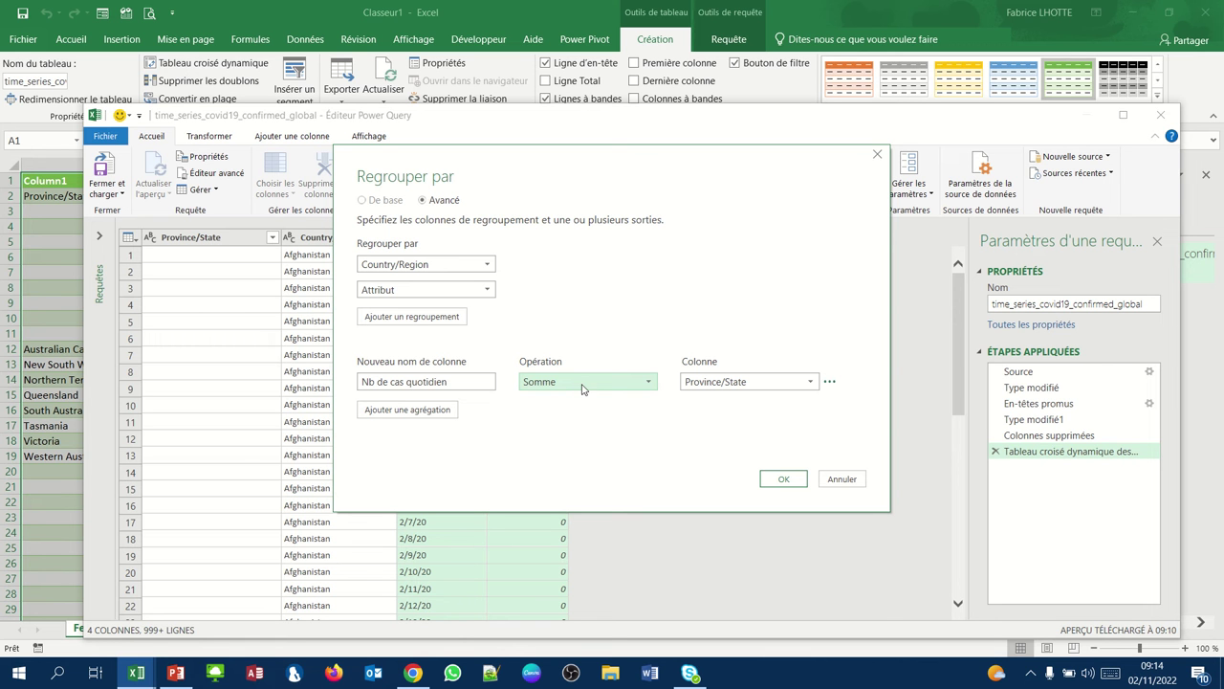
left_click(806, 382)
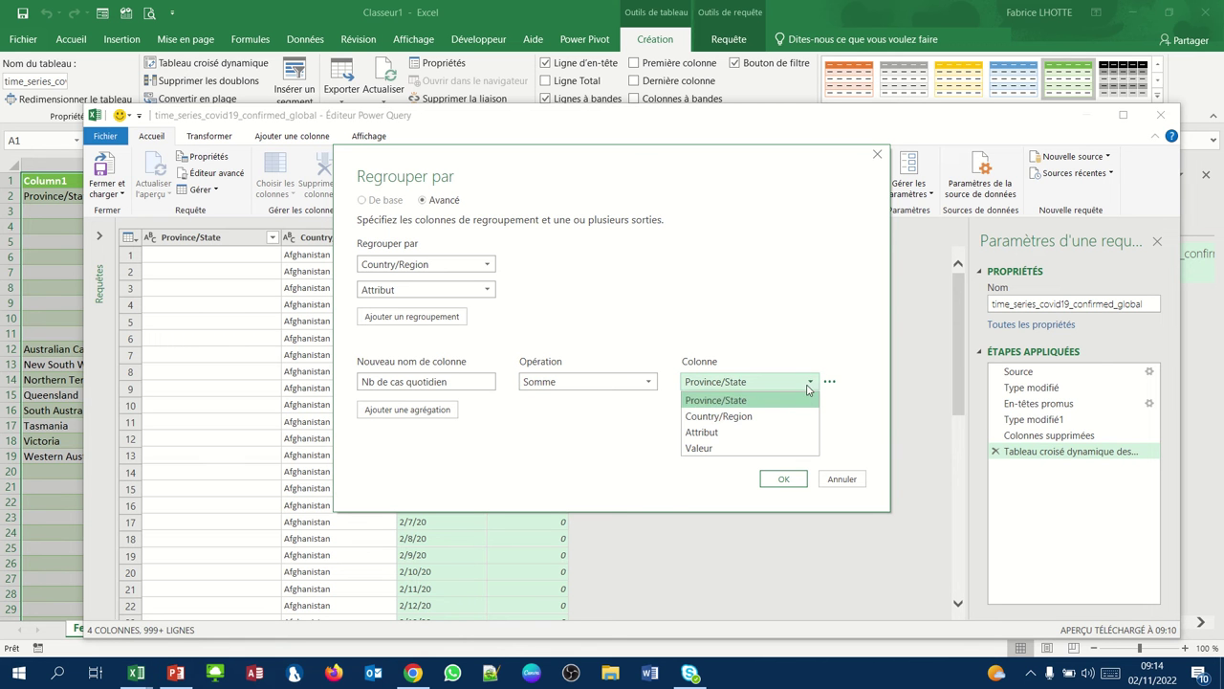
left_click(743, 447)
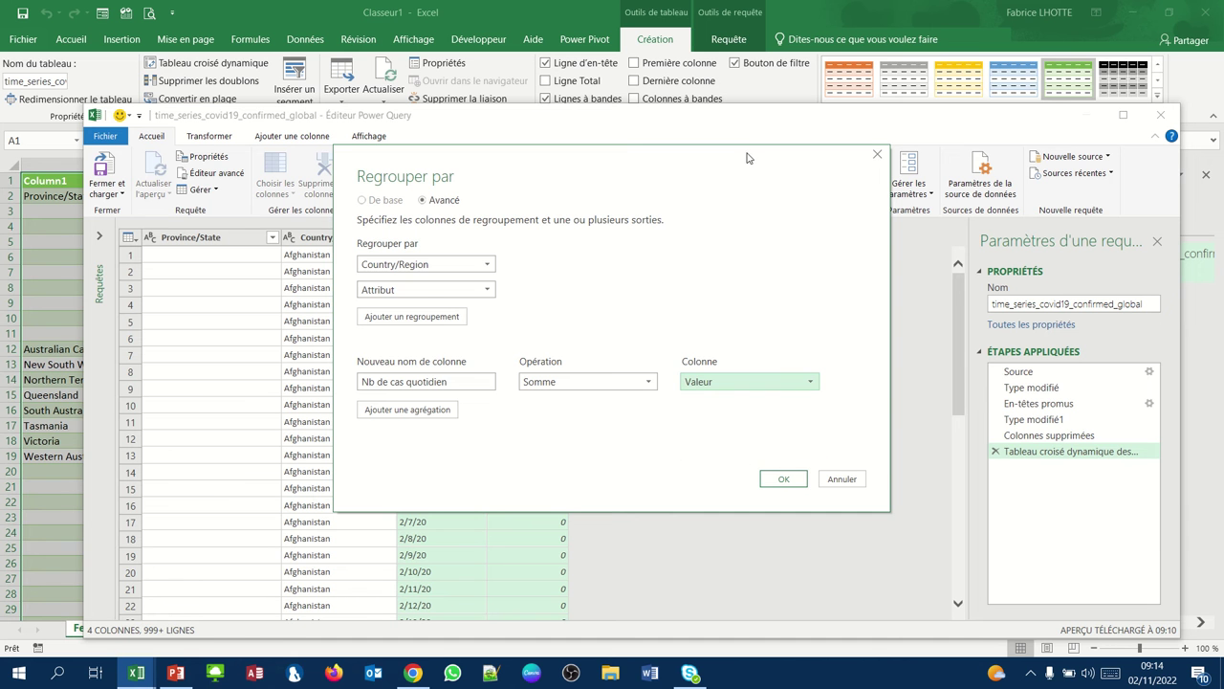
left_click_drag(751, 159, 738, 272)
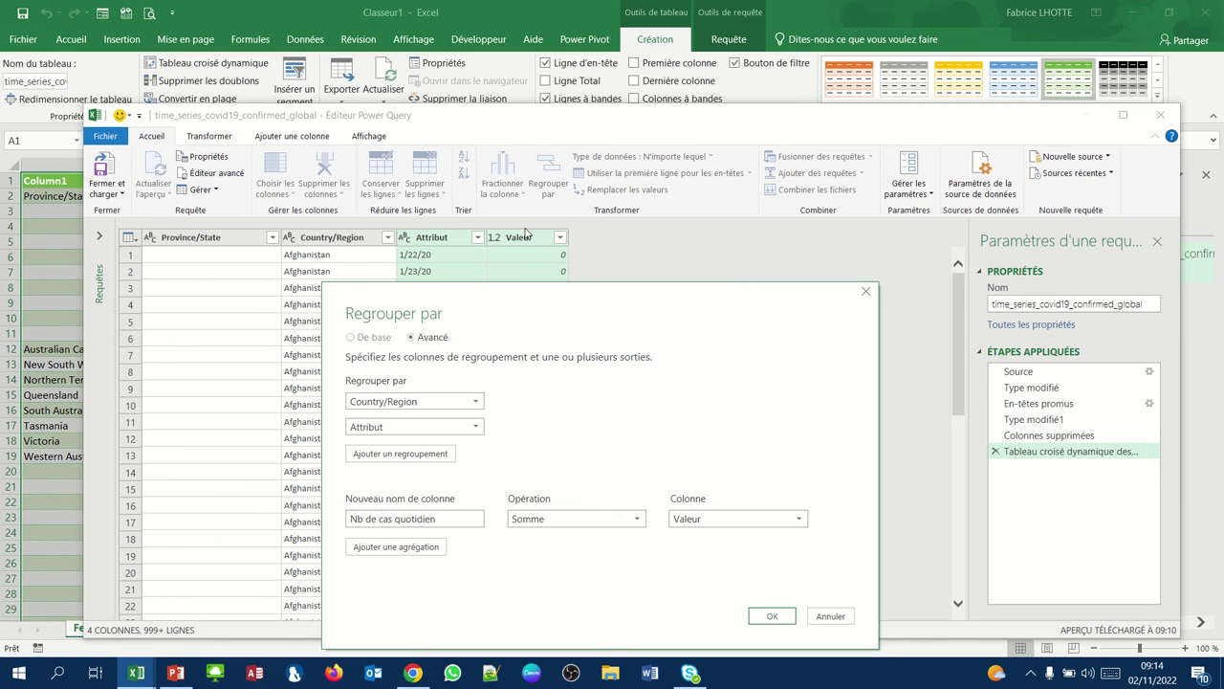
left_click(771, 618)
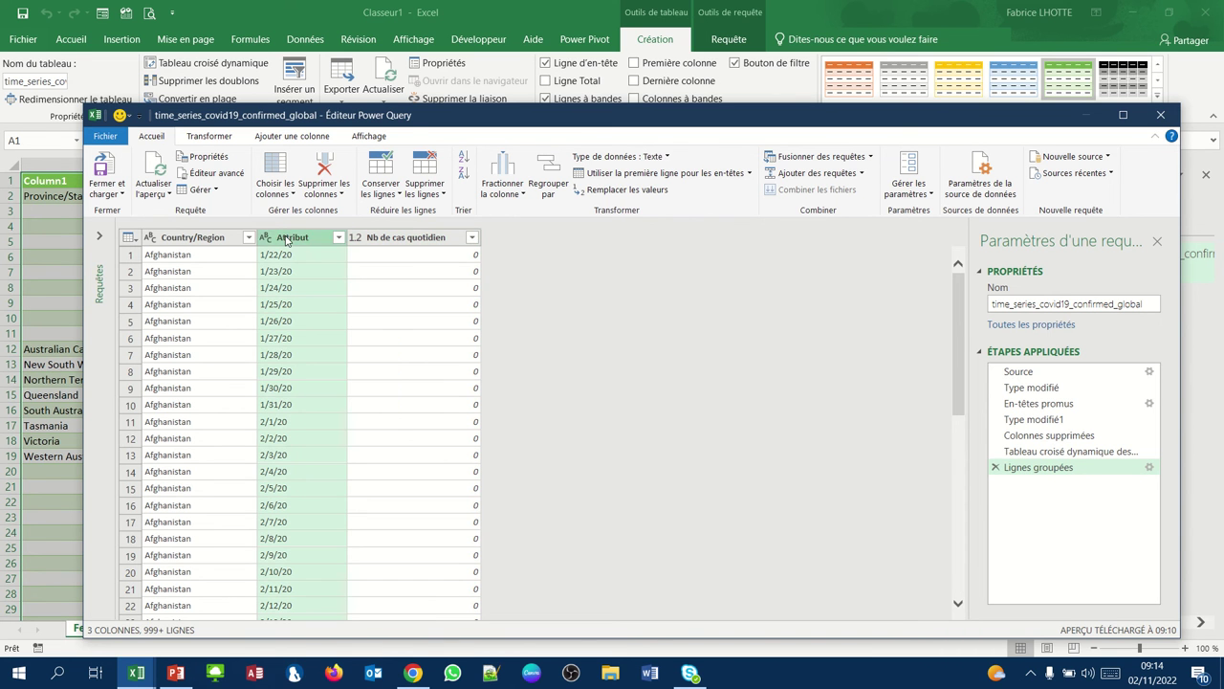
- Rename the Attribut column to Date, leaving Nb de cas quotidien unchanged
double_click(285, 238)
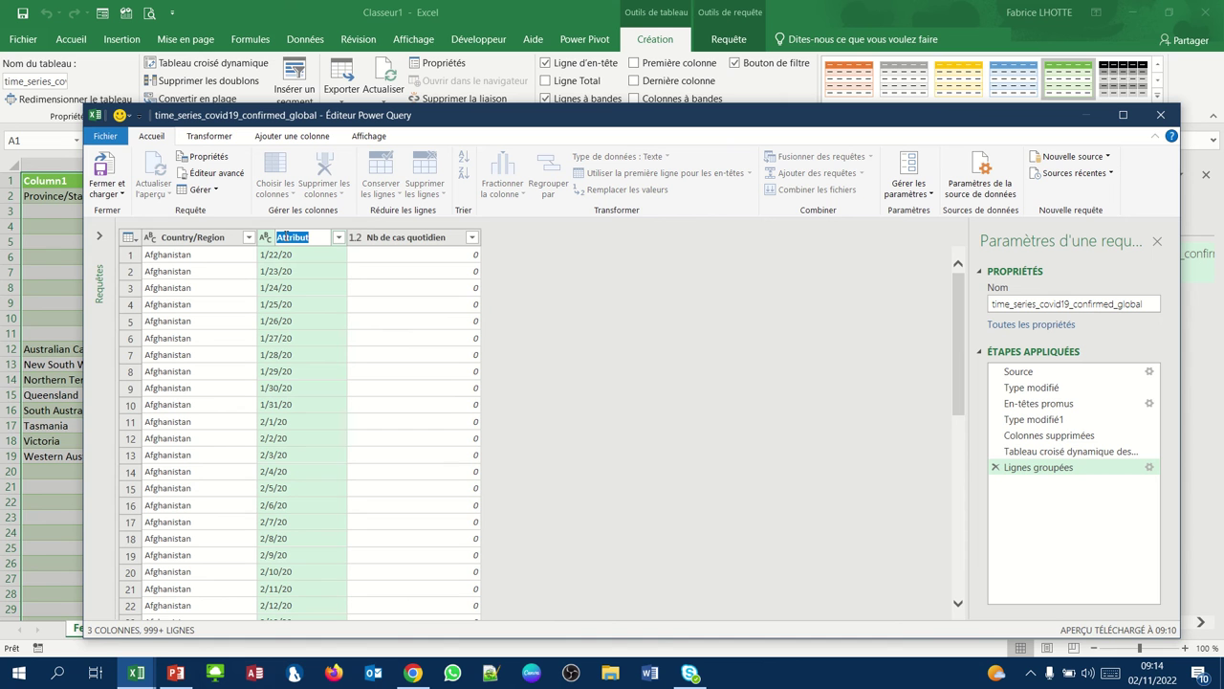
type("Date")
key("Return")
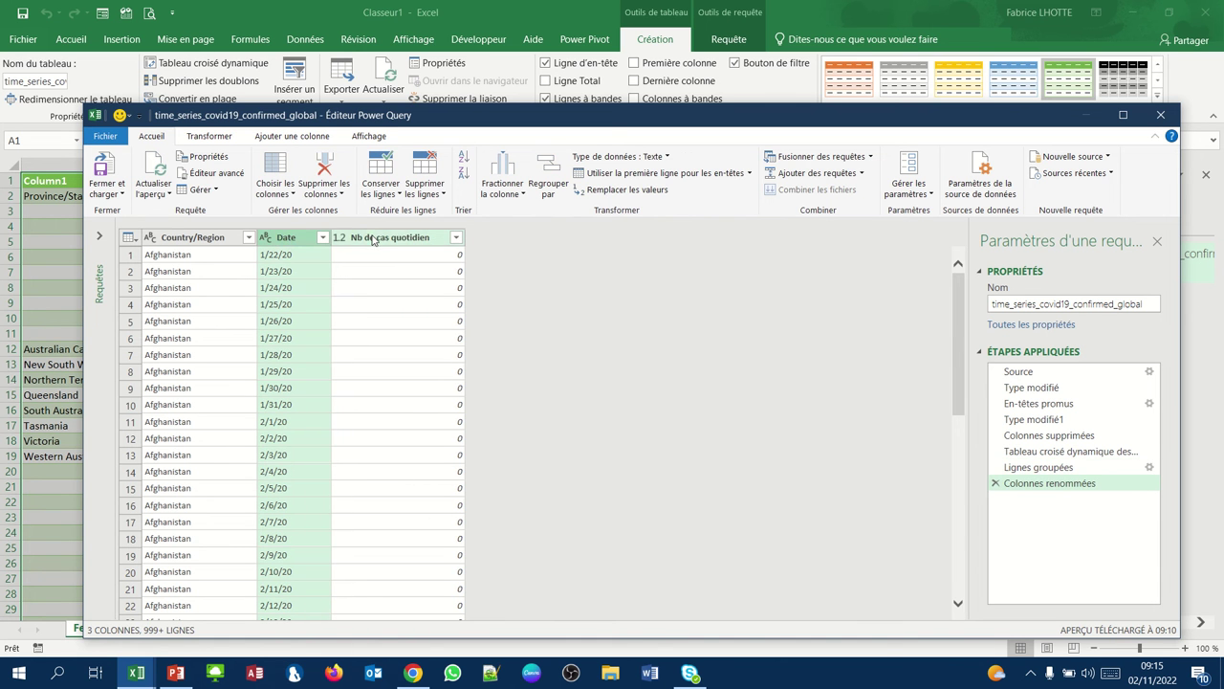
left_click(373, 239)
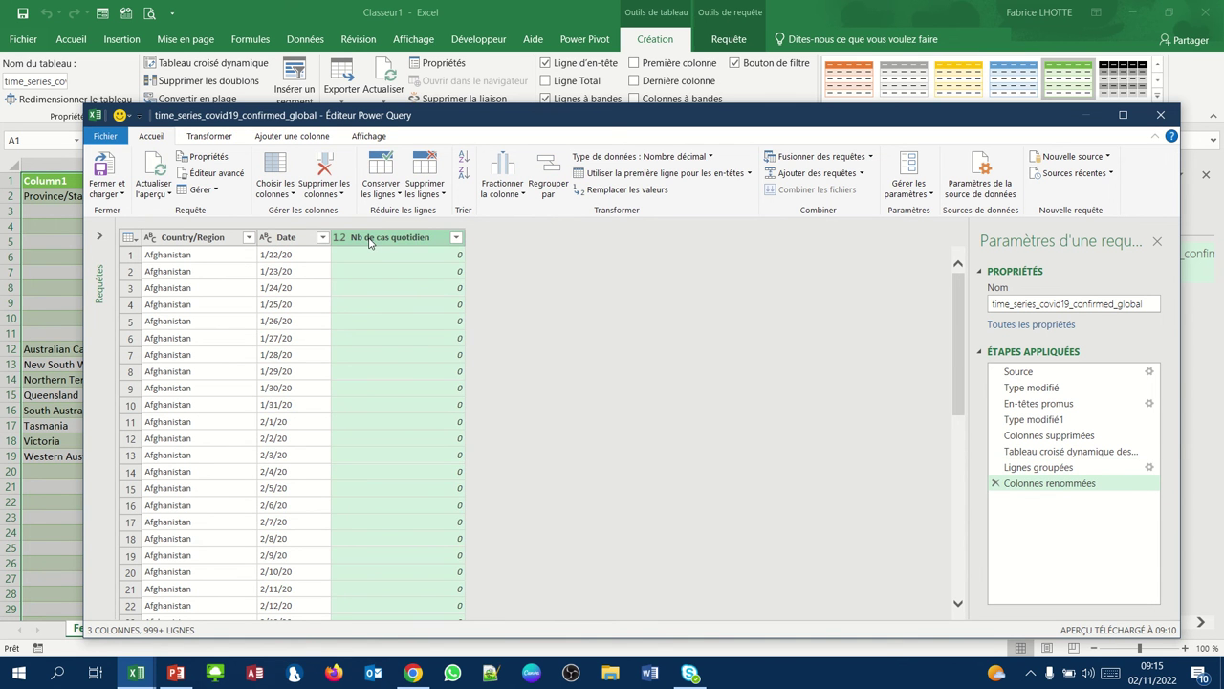
double_click(369, 242)
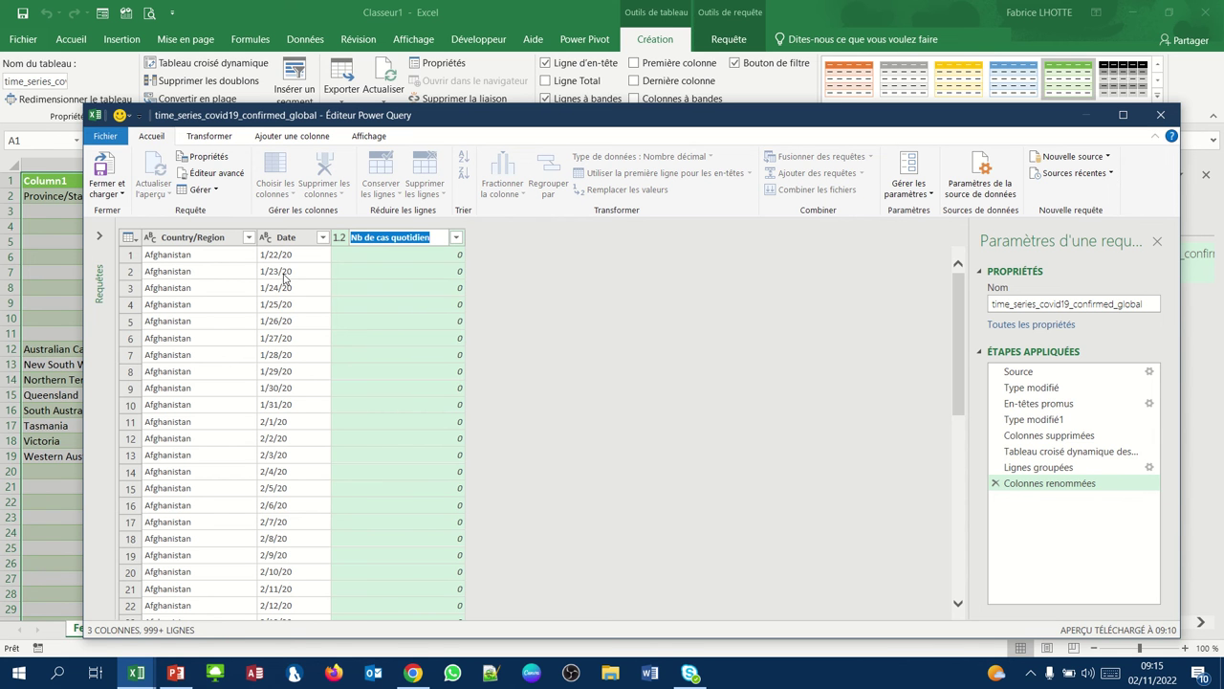
key("Return")
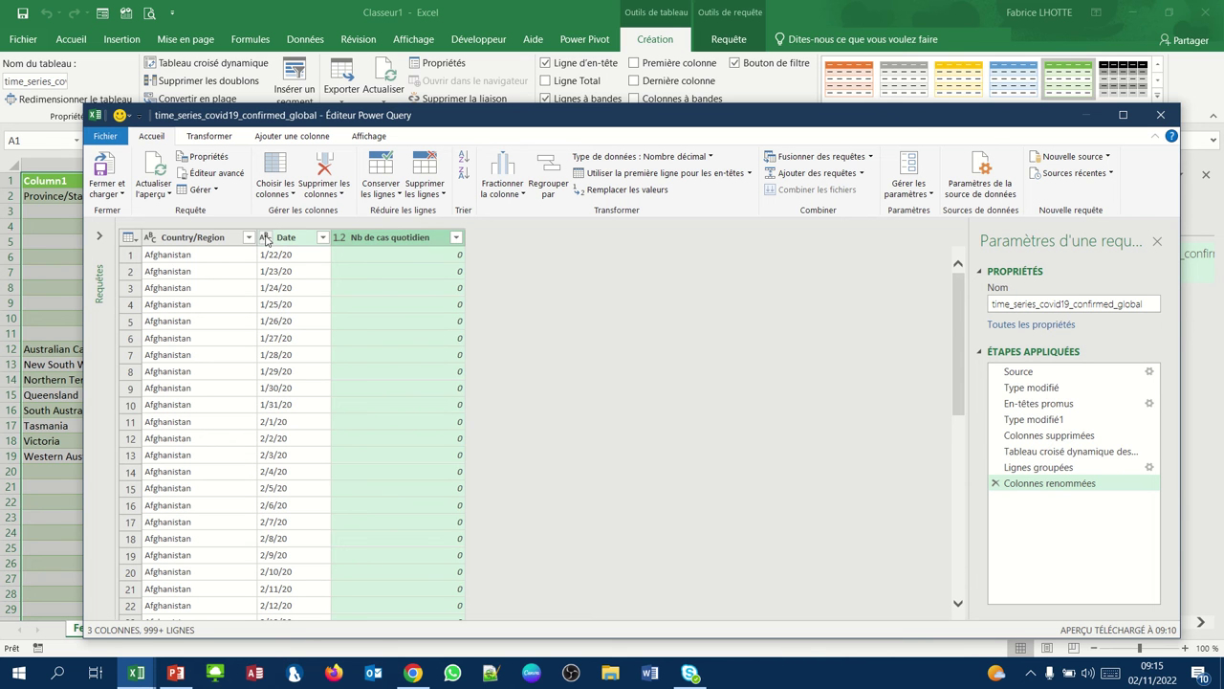
left_click(266, 240)
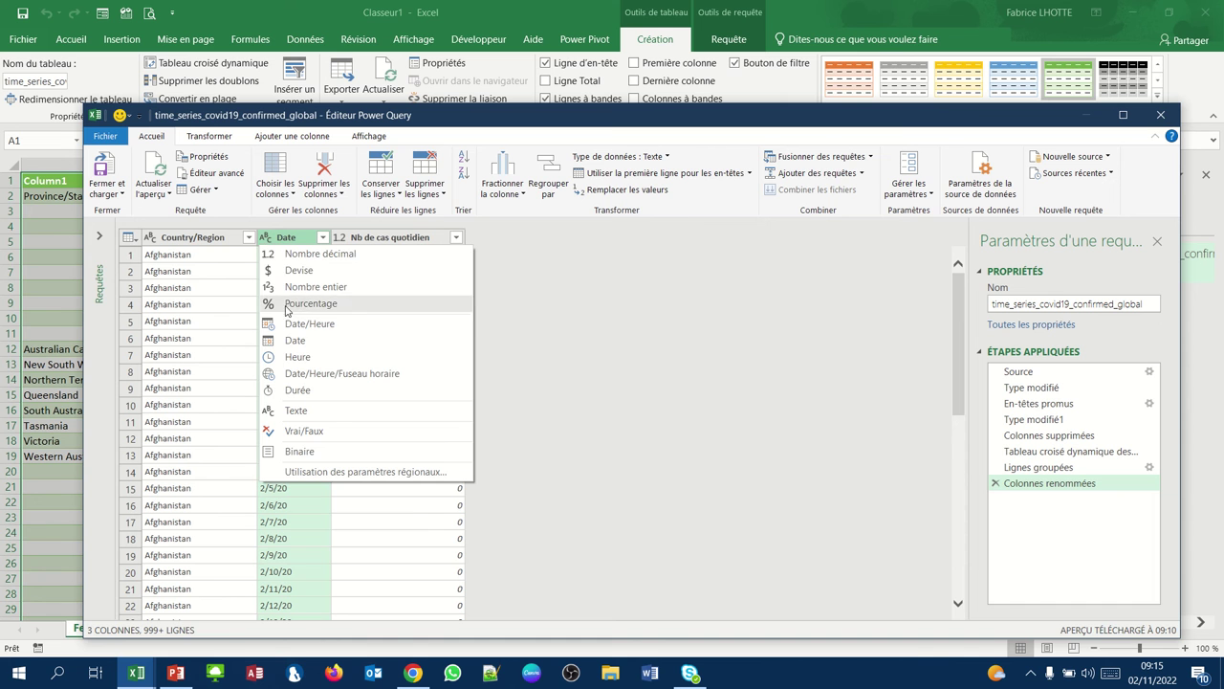
left_click(291, 341)
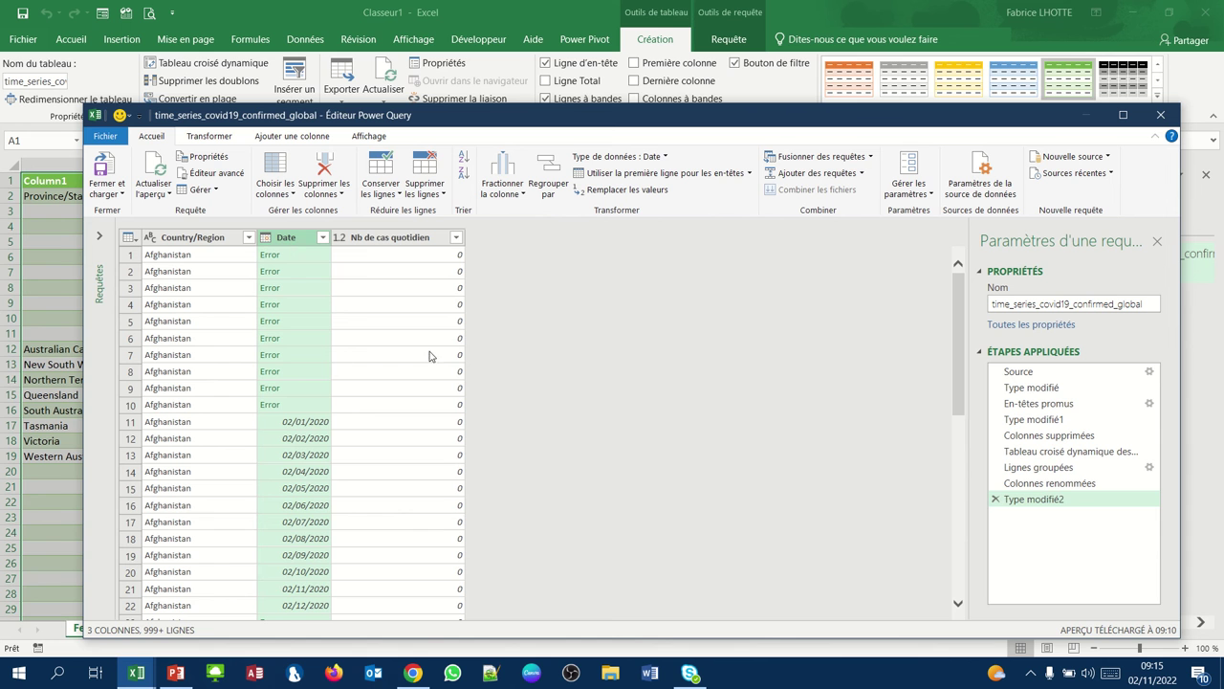
left_click(994, 500)
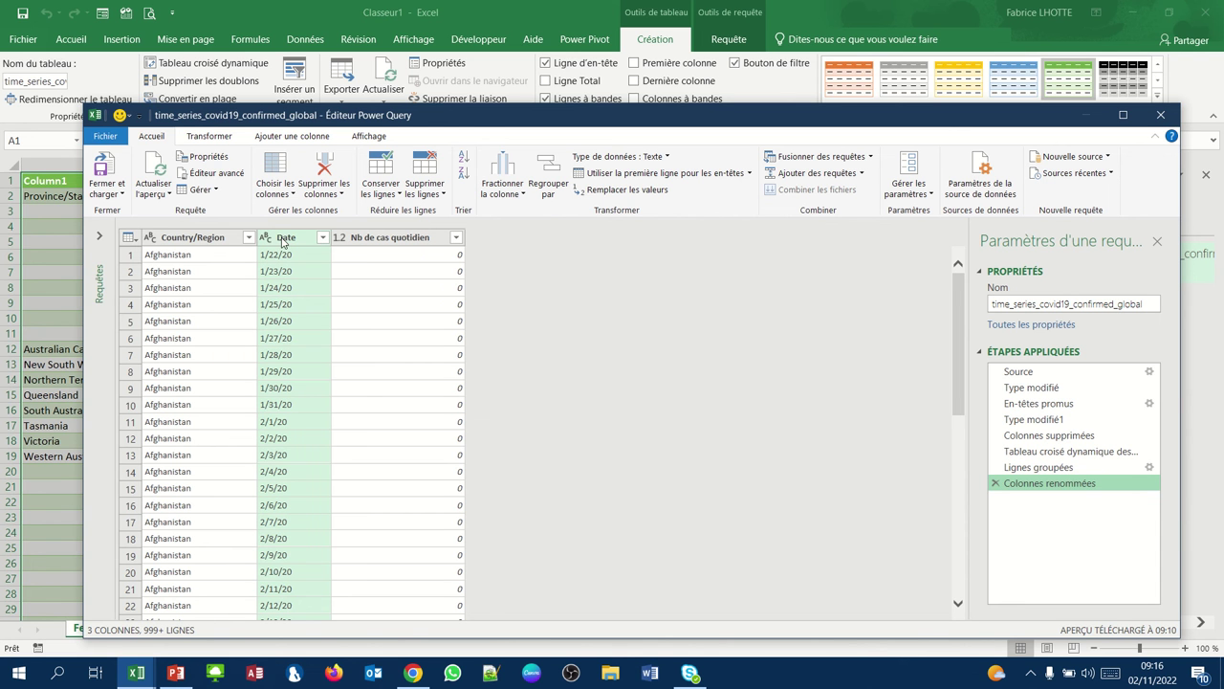
- Split the Date column at every '/' delimiter into Date.1, Date.2 and Date.3
left_click(283, 243)
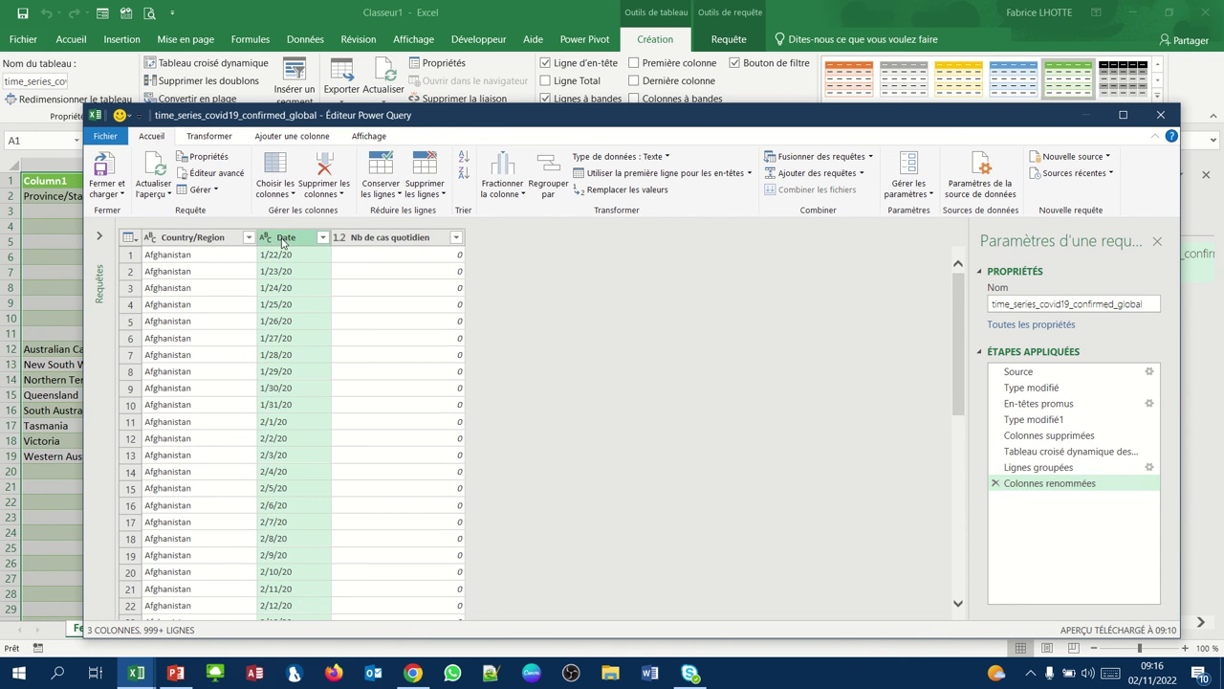
left_click(514, 188)
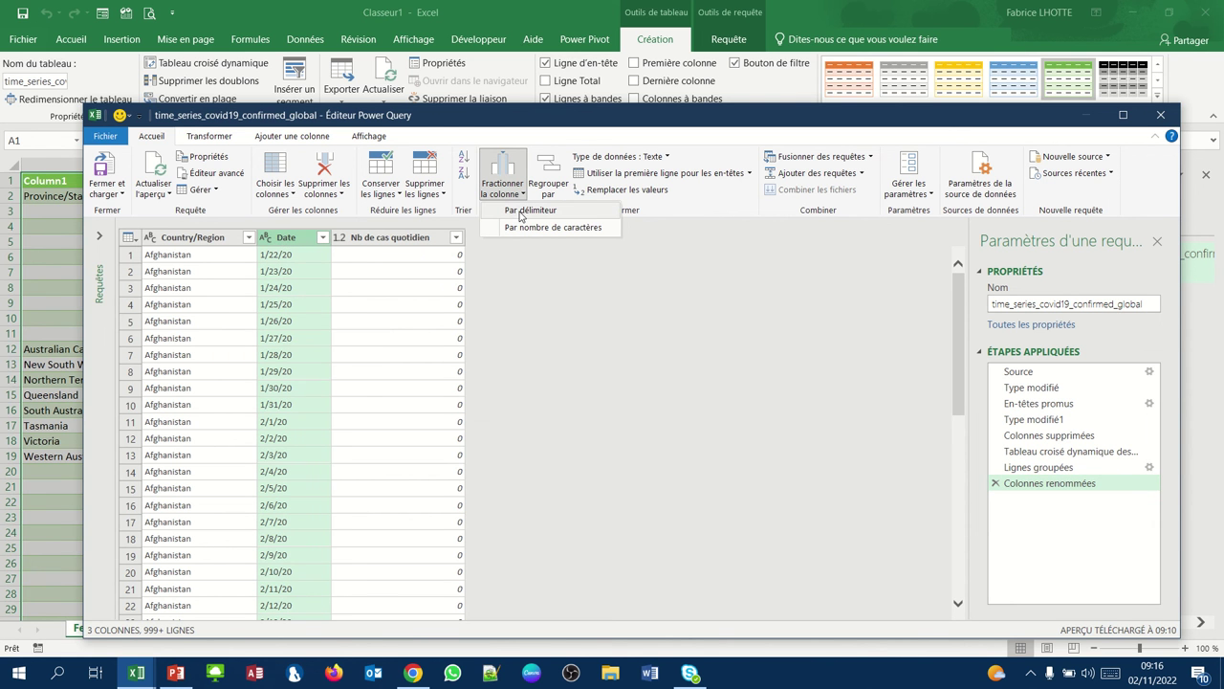
left_click(521, 211)
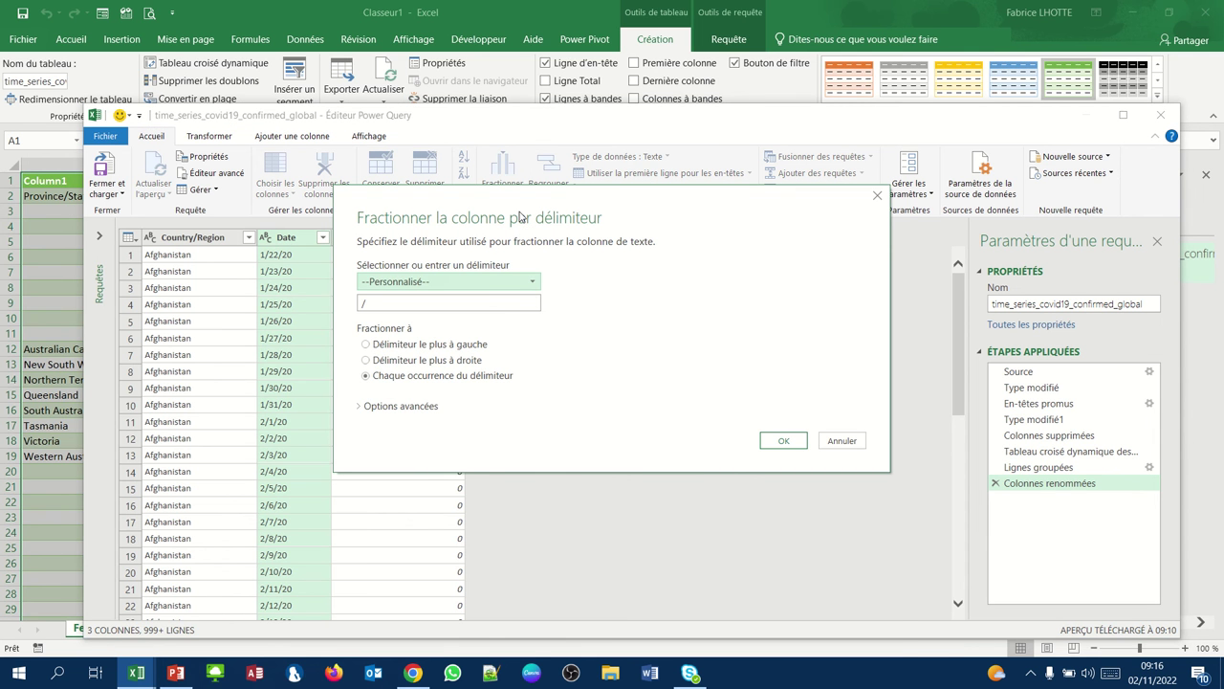
left_click(365, 302)
key("BackSpace")
type("/")
left_click(780, 441)
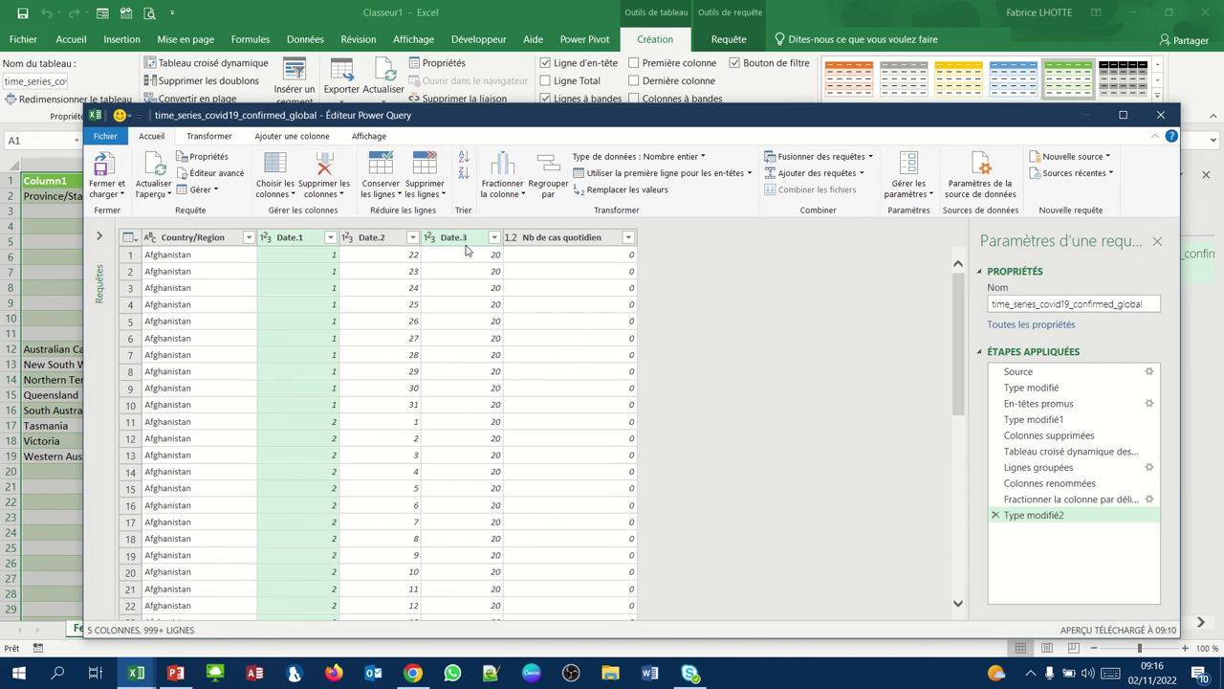
- Add a column from examples by entering 22/1/20, merging day, month and year parts
left_click(302, 141)
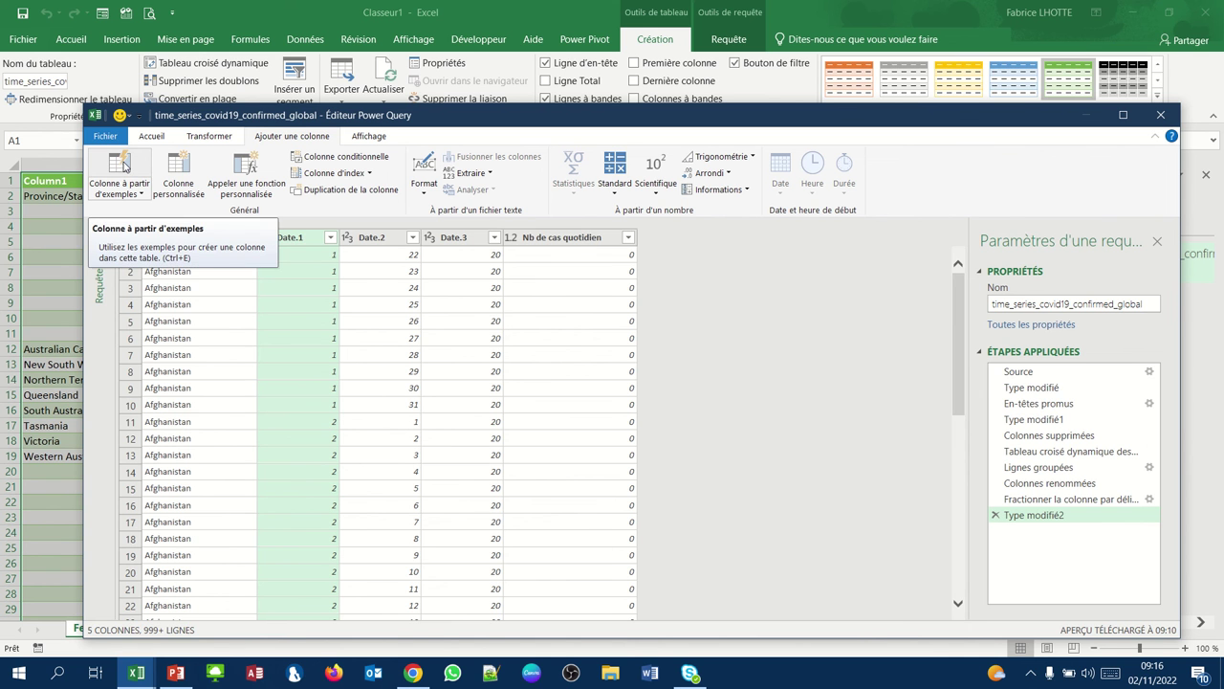
left_click(123, 165)
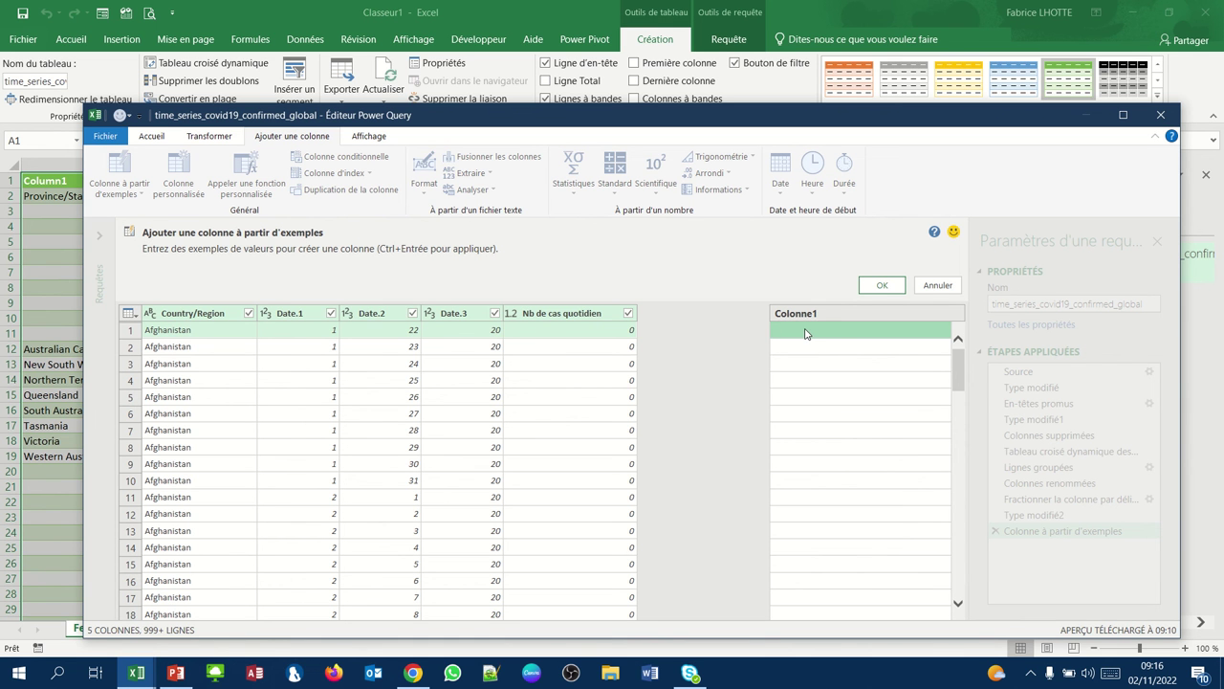
type("22")
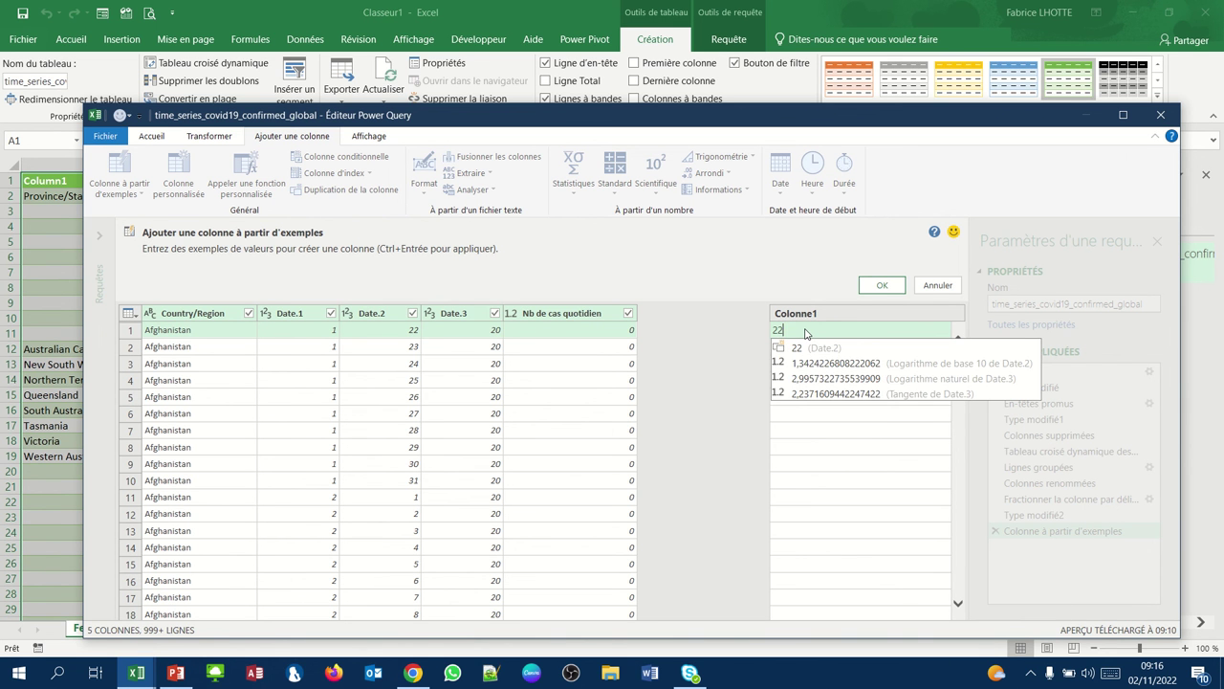
type("/1/20")
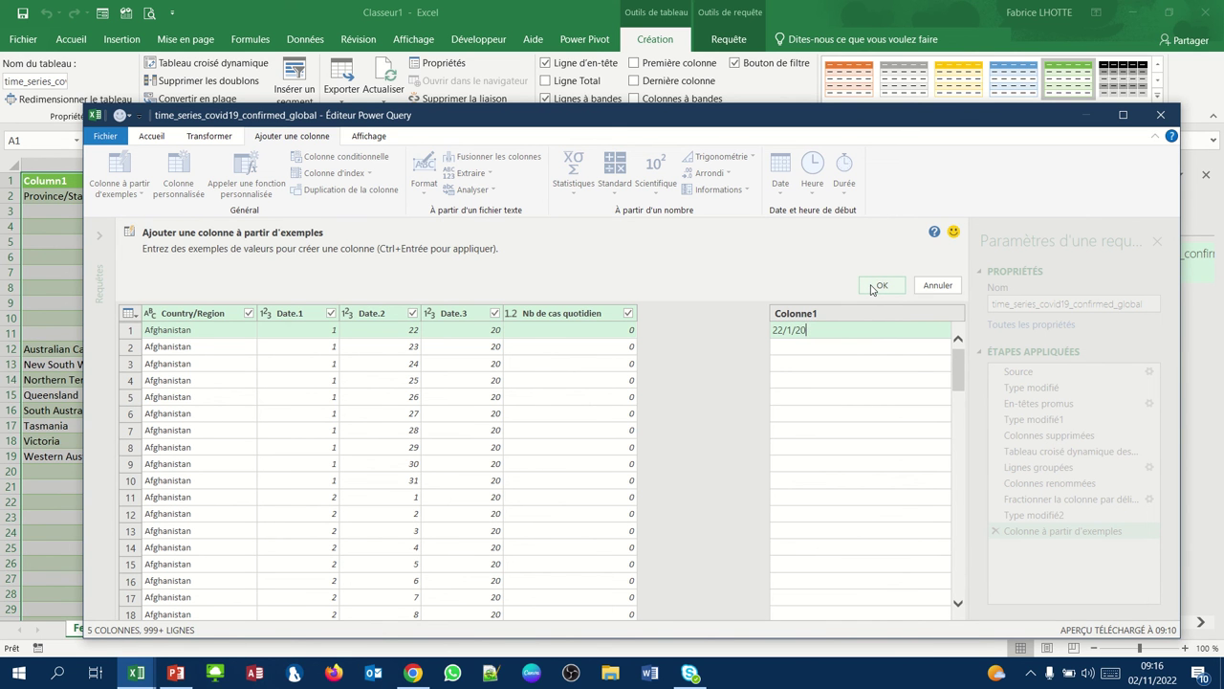
left_click(878, 286)
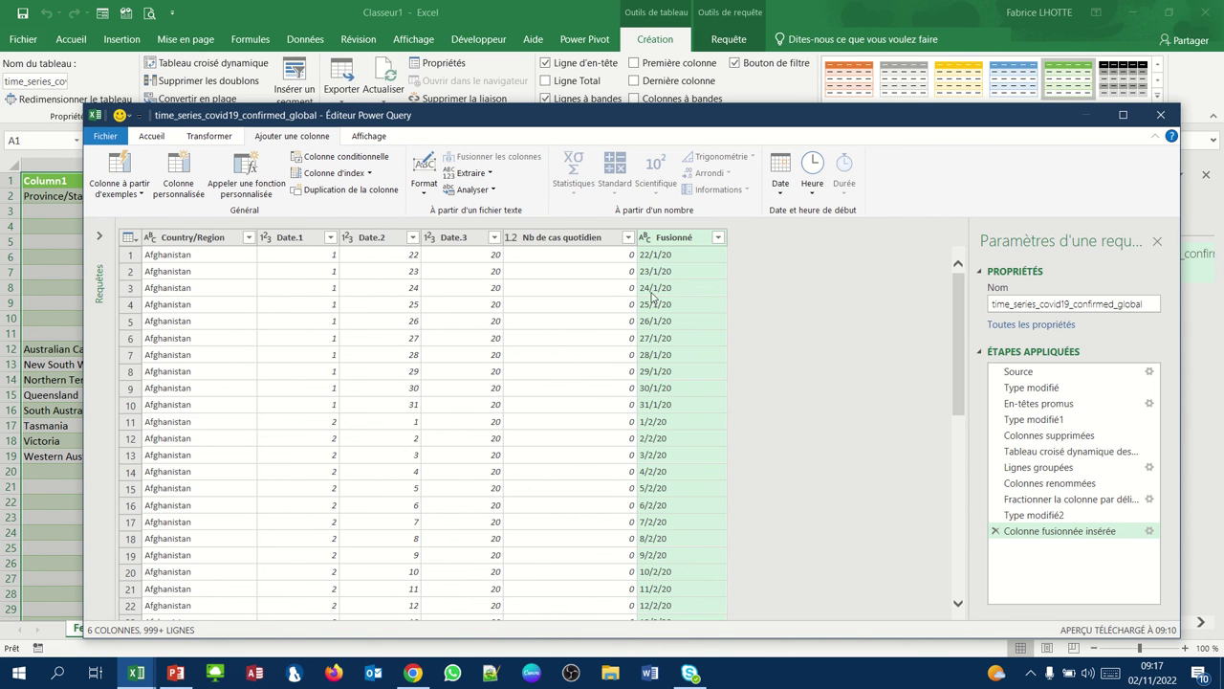
- Rename Fusionné to Date and remove the Date.1, Date.2 and Date.3 columns
double_click(671, 239)
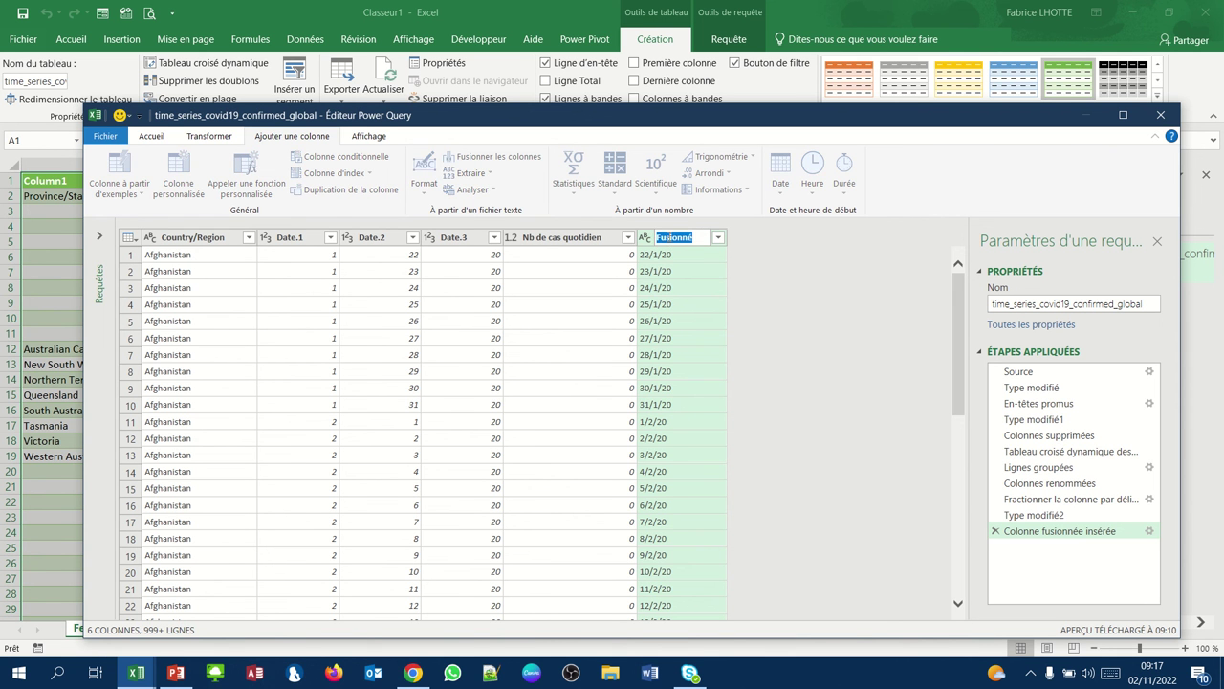
type("Date")
key("Return")
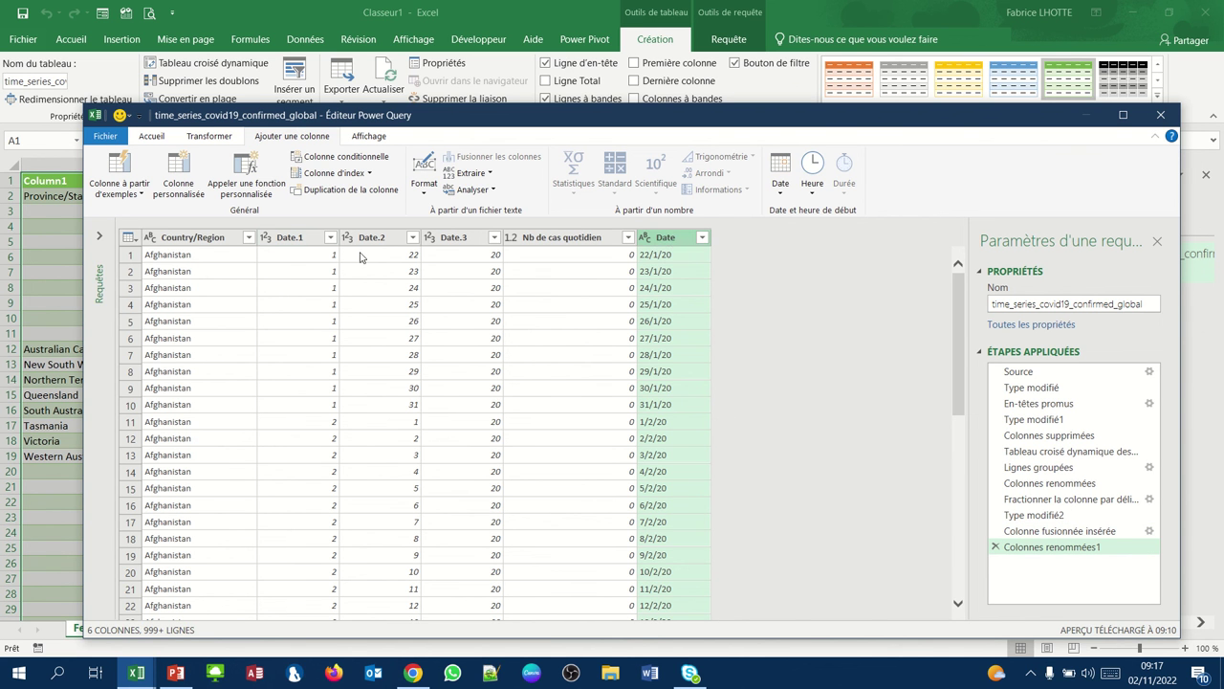
left_click(310, 240)
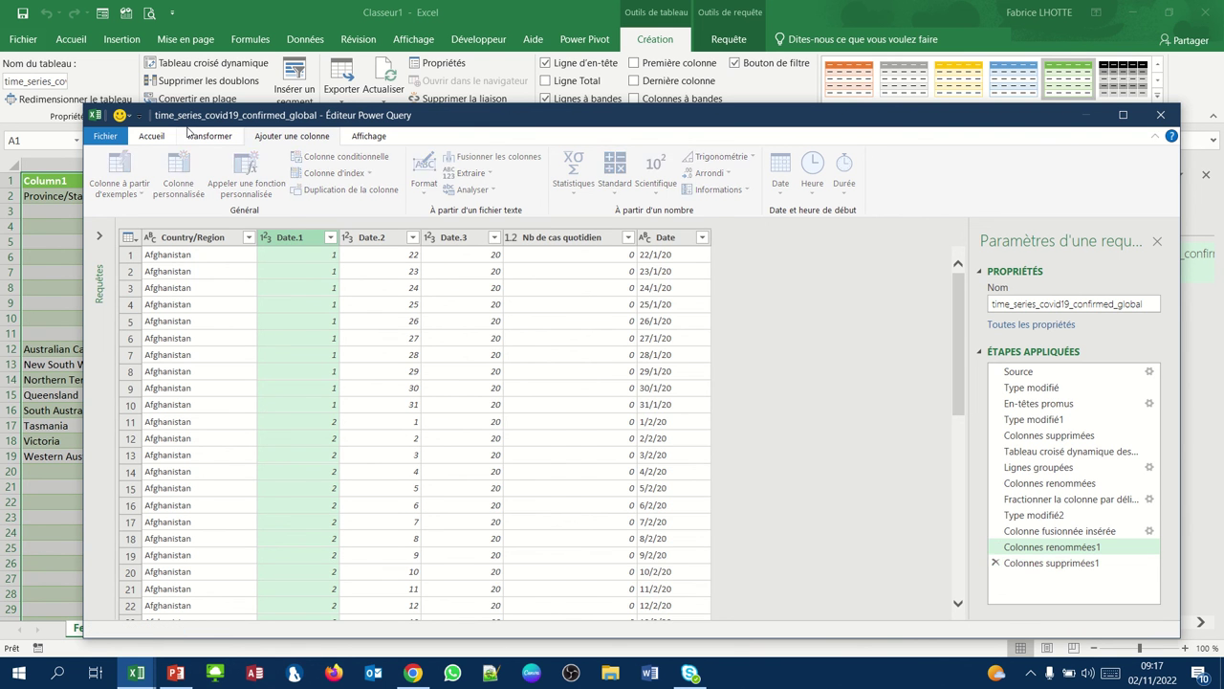
key("Delete")
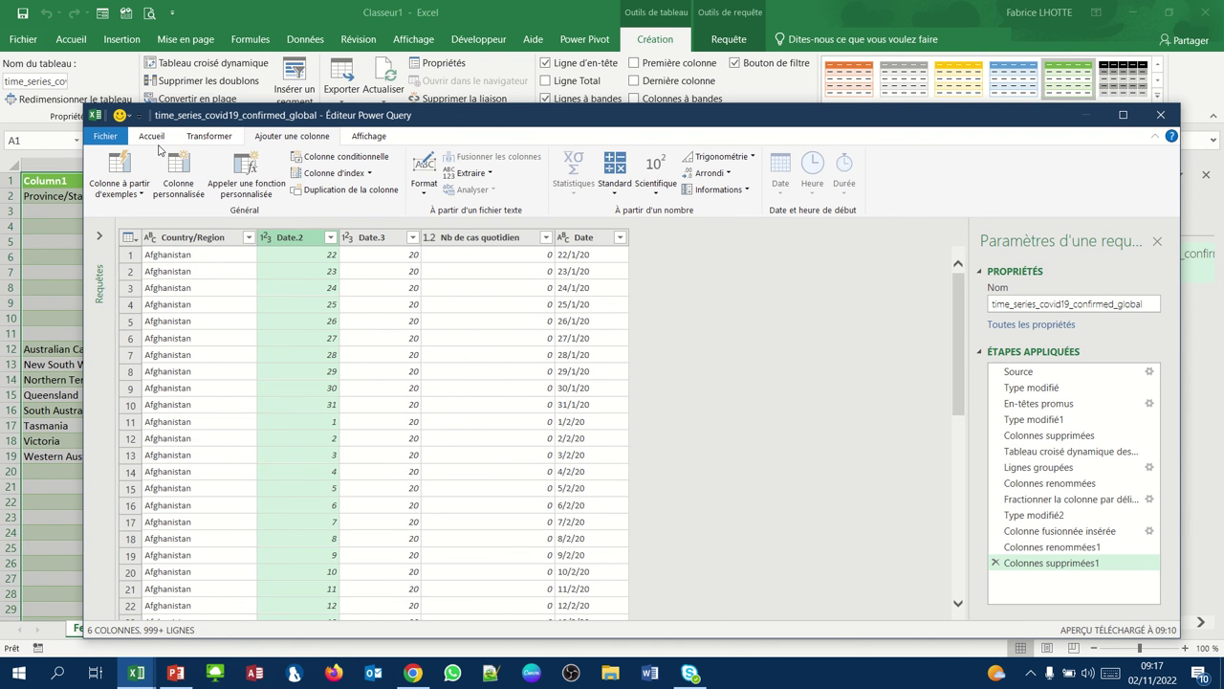
left_click(153, 137)
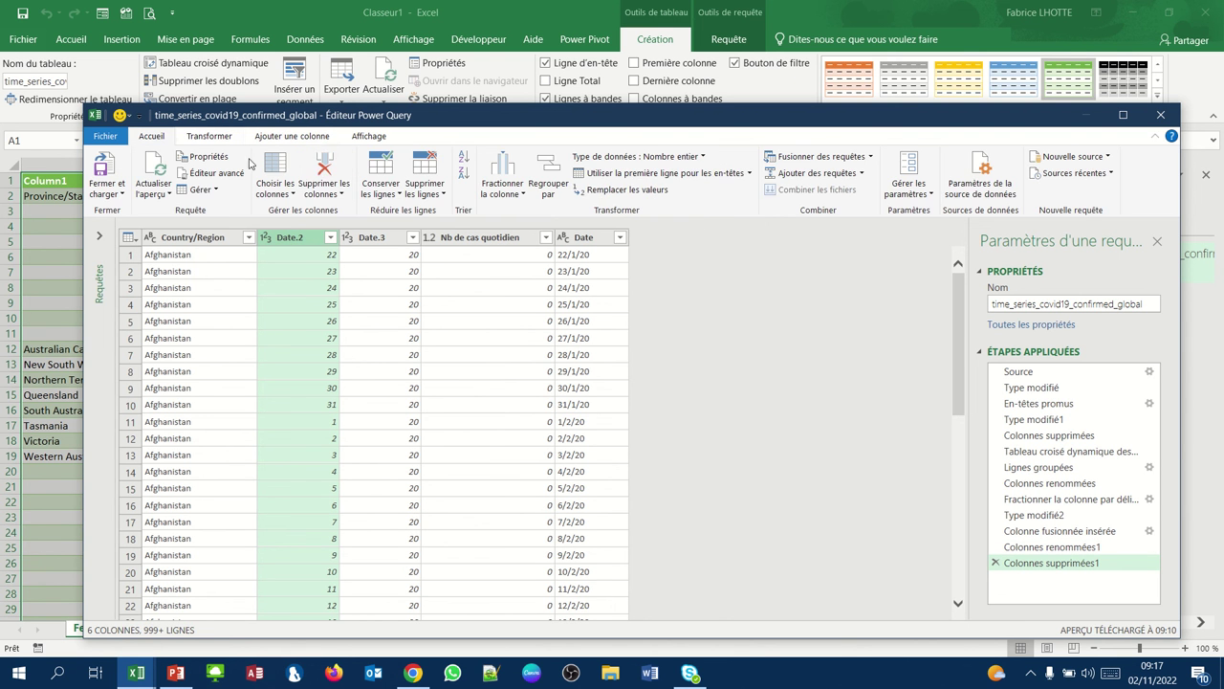
left_click(323, 170)
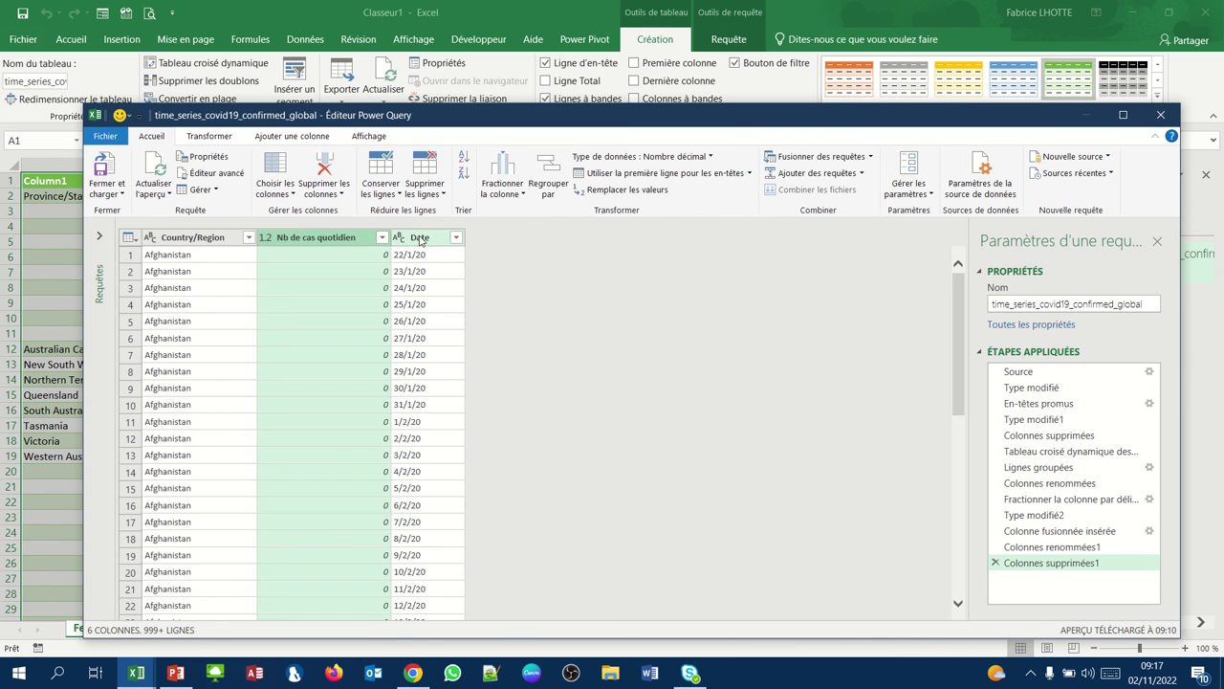
- Move Date before Nb de cas quotidien and rename Country/Region to Pays
left_click_drag(421, 237, 327, 231)
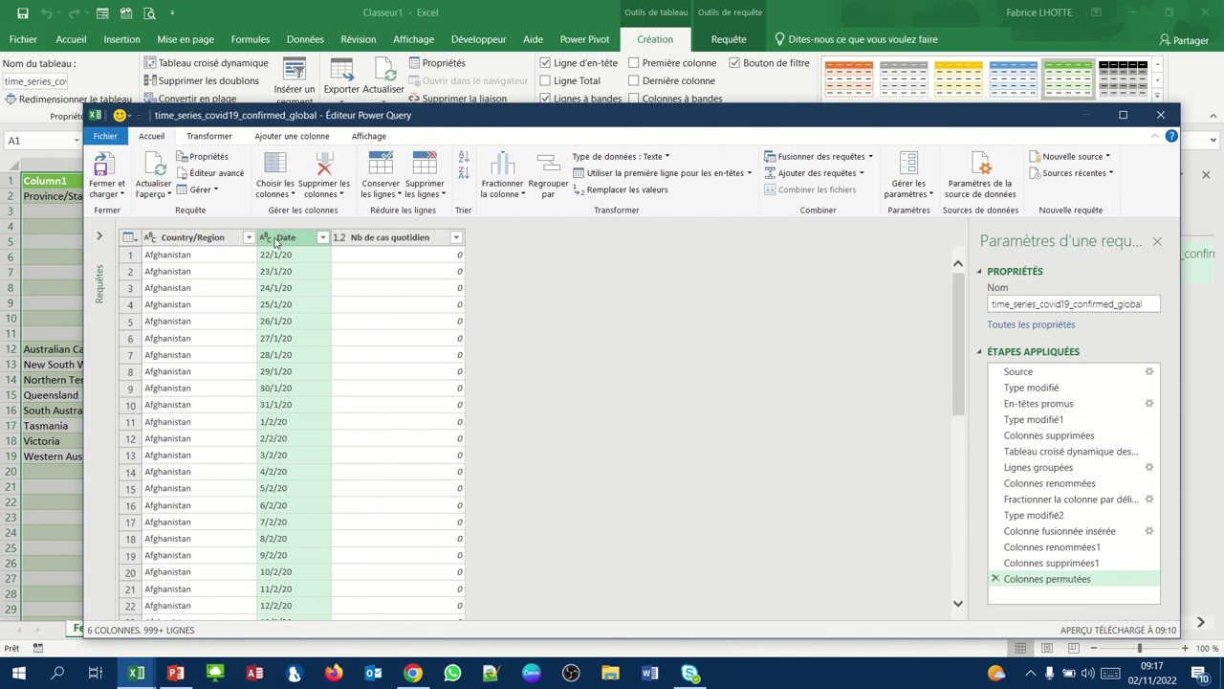
left_click(214, 242)
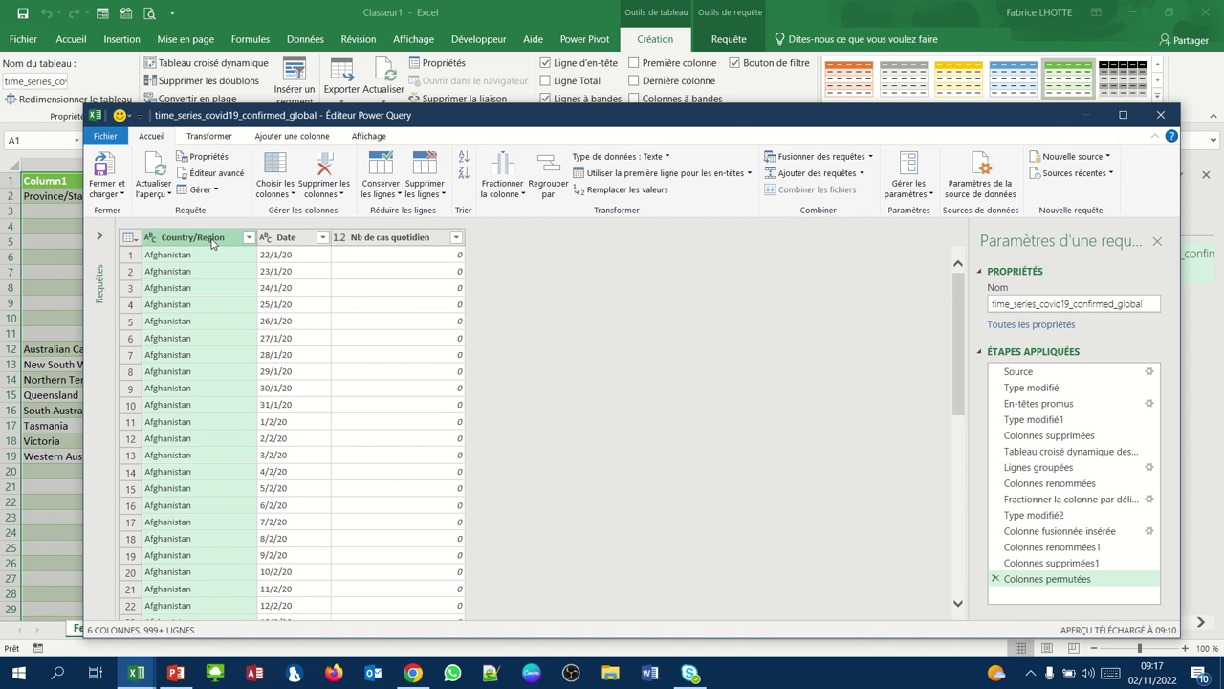
double_click(212, 243)
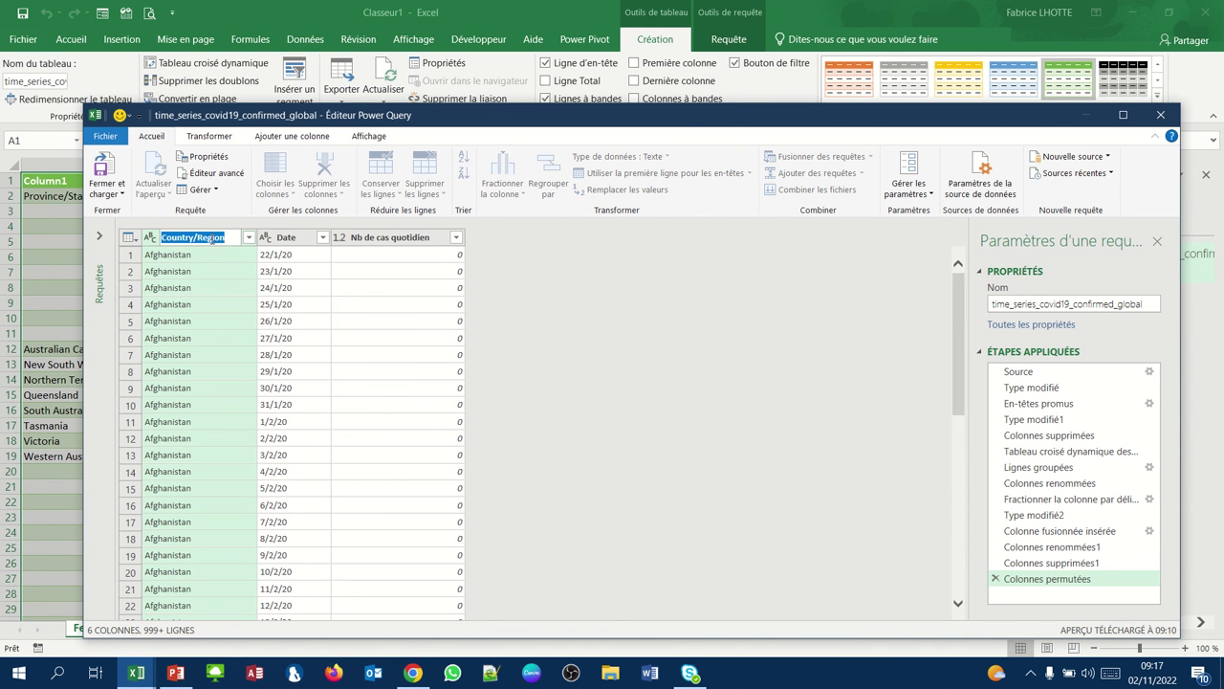
type("Pays")
key("Return")
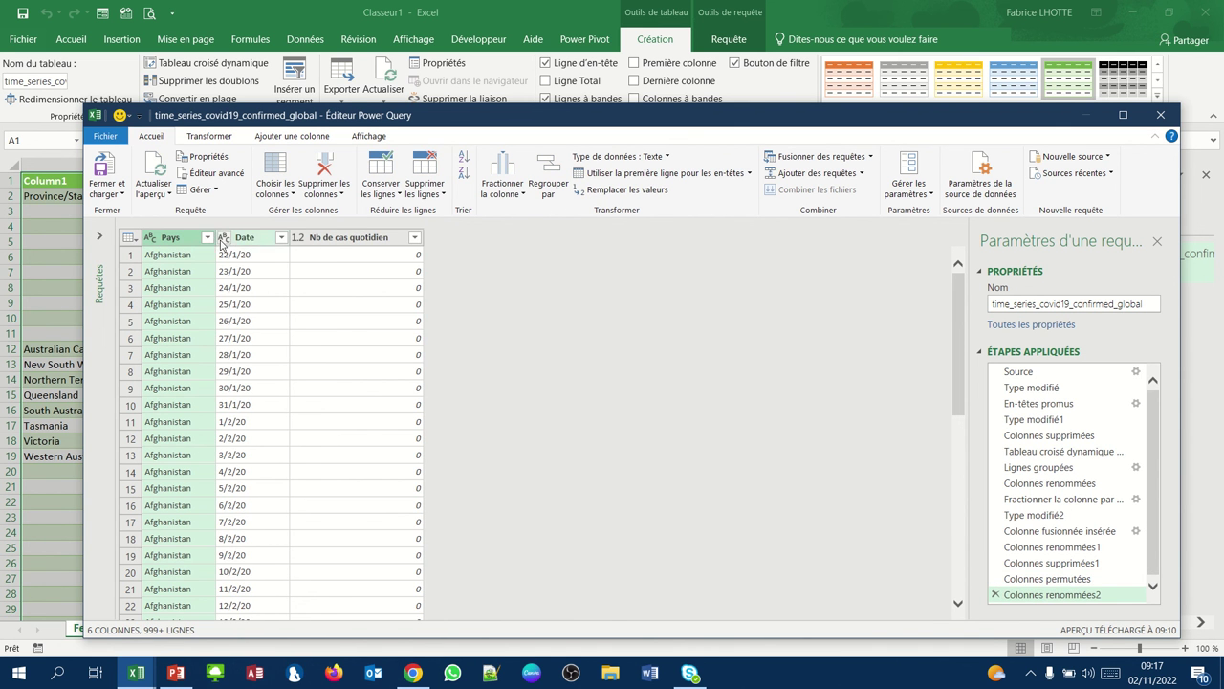
left_click(221, 244)
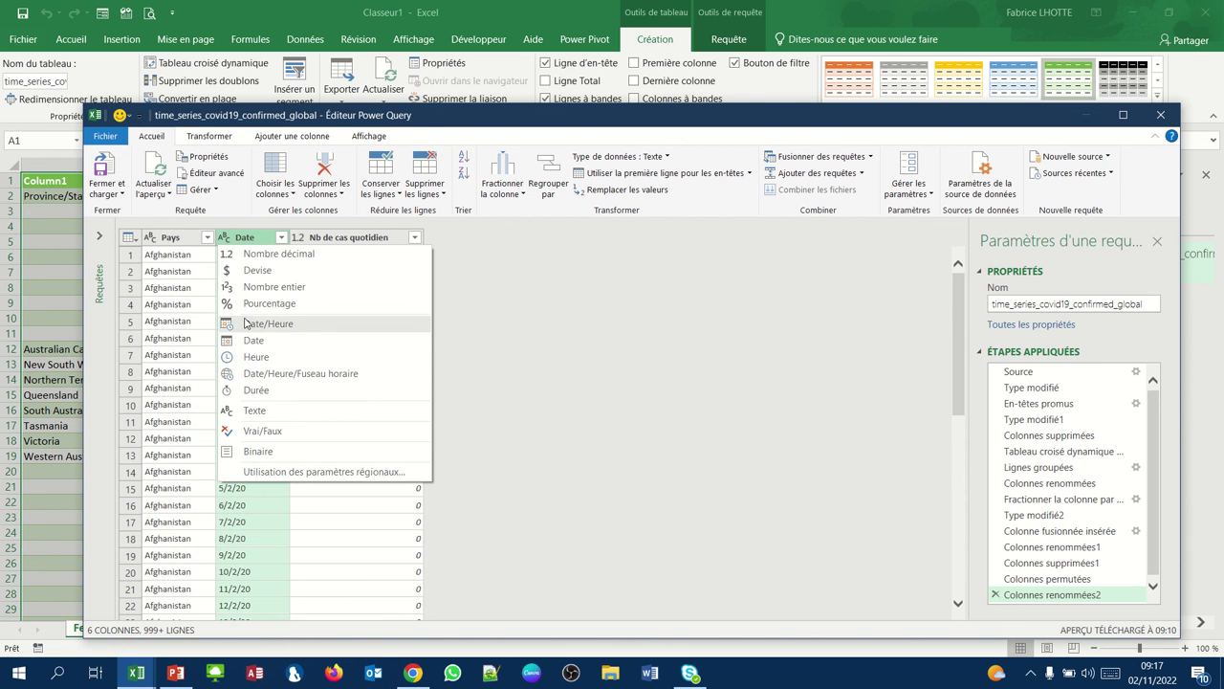
- Set the Date column type to Date and load the query's 203 814 rows to Feuil2
left_click(250, 340)
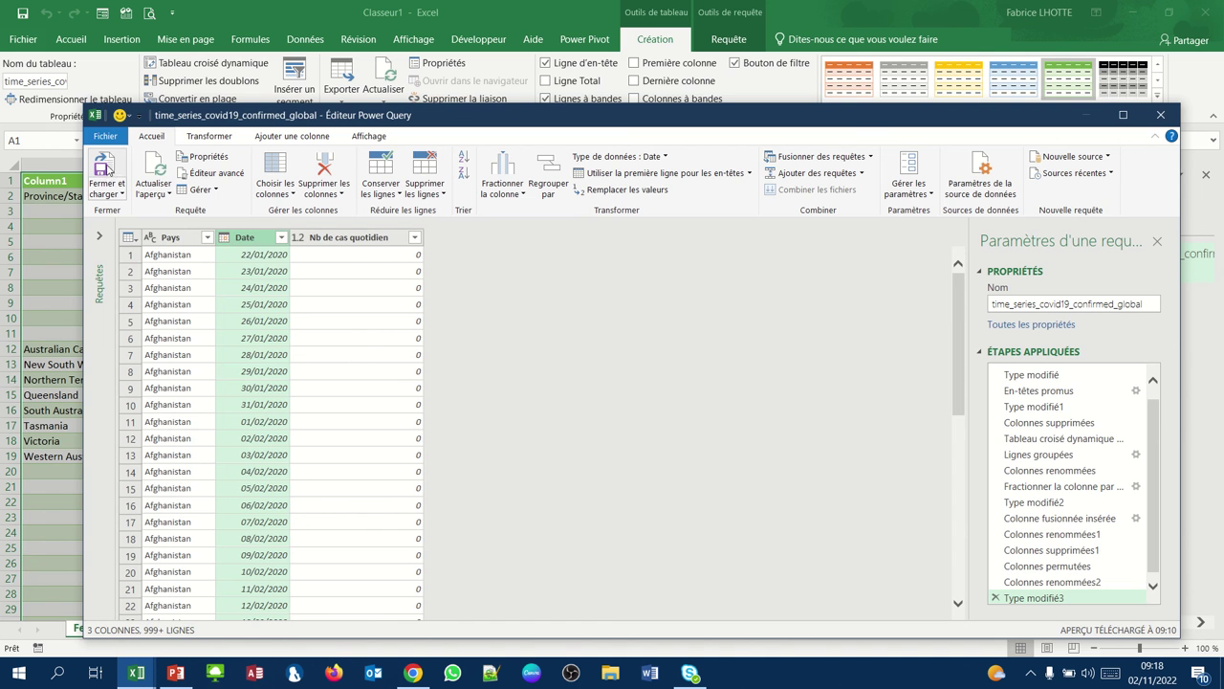
left_click(108, 173)
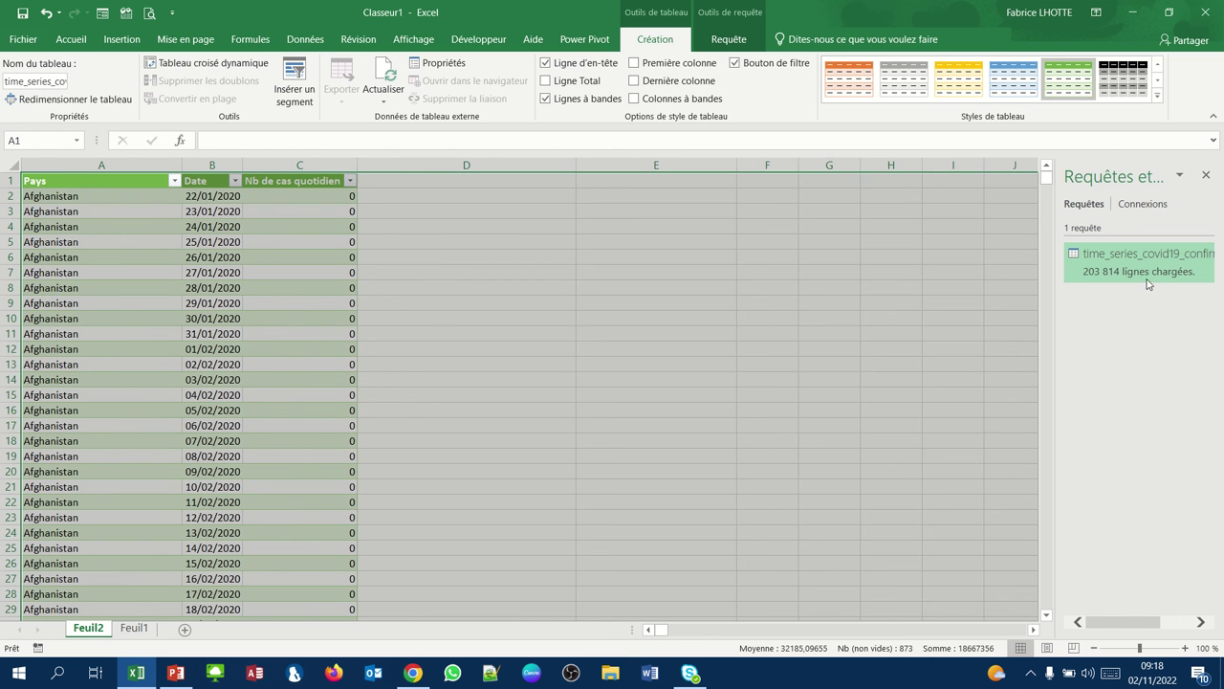
- Browse Afghanistan's loaded daily counts, select a cell inside the table, and show the Insert ribbon
mouse_move(1156, 286)
scroll(128, 340, "down", 3)
scroll(128, 340, "down", 6)
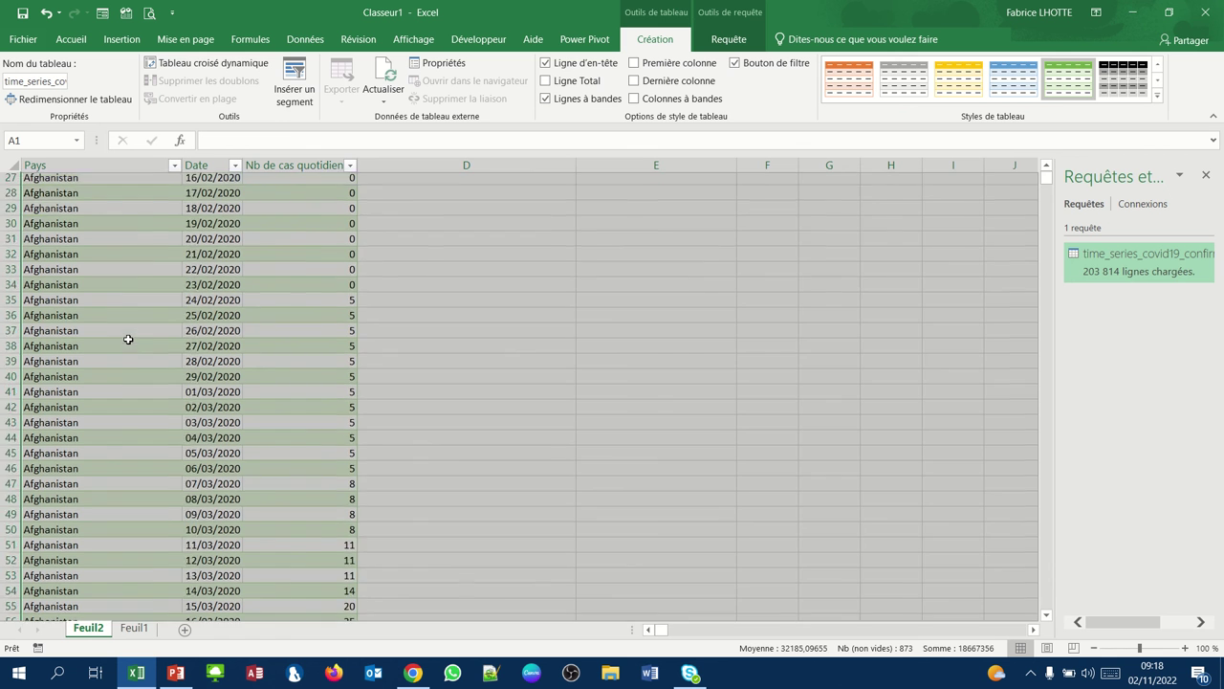
scroll(128, 339, "down", 9)
scroll(129, 340, "down", 10)
scroll(128, 340, "down", 3)
scroll(128, 339, "up", 20)
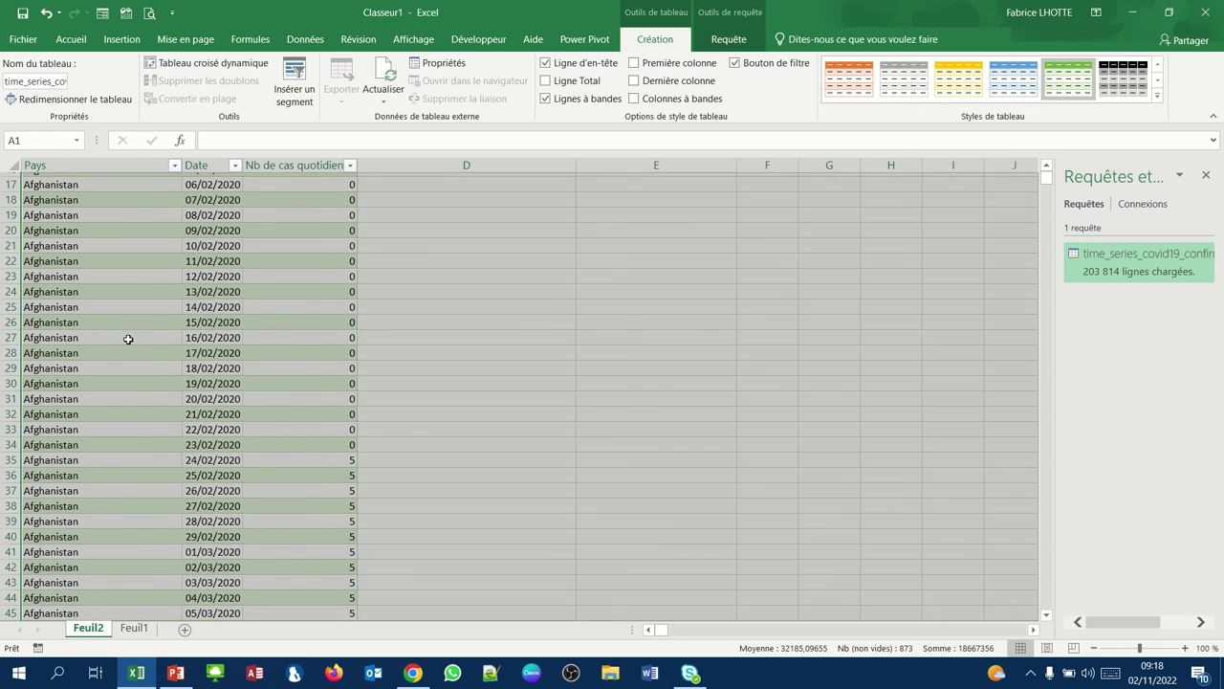
scroll(128, 339, "up", 4)
scroll(128, 339, "up", 2)
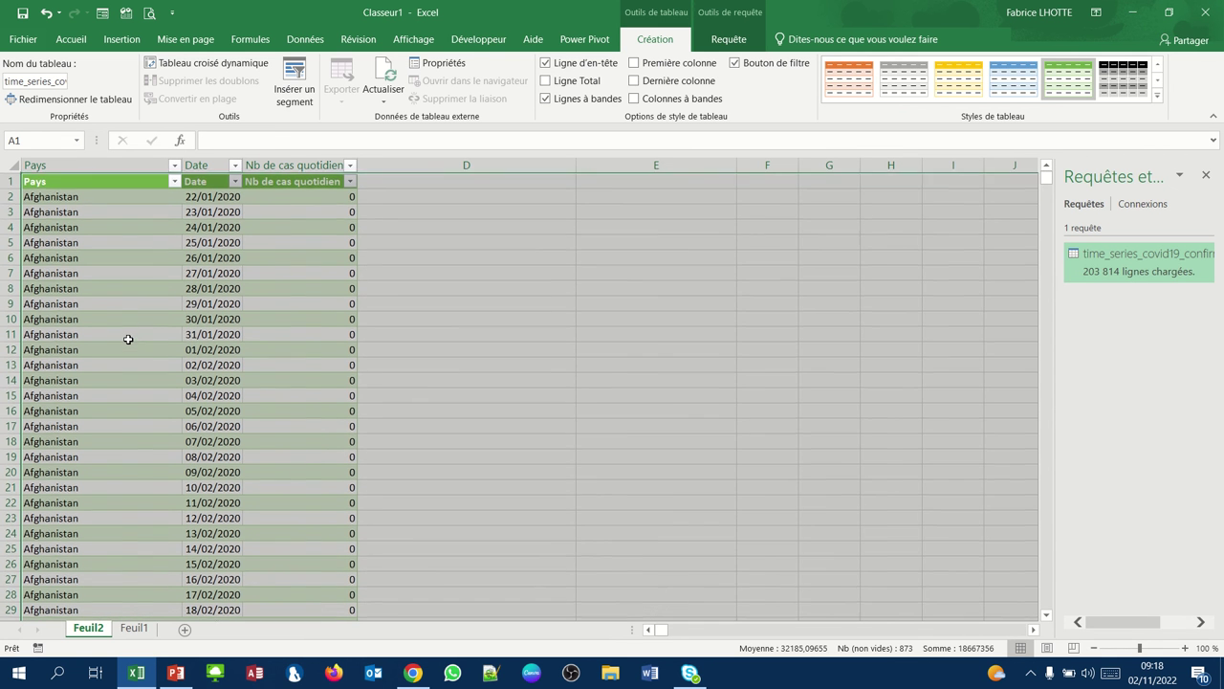
right_click(405, 384)
left_click(298, 370)
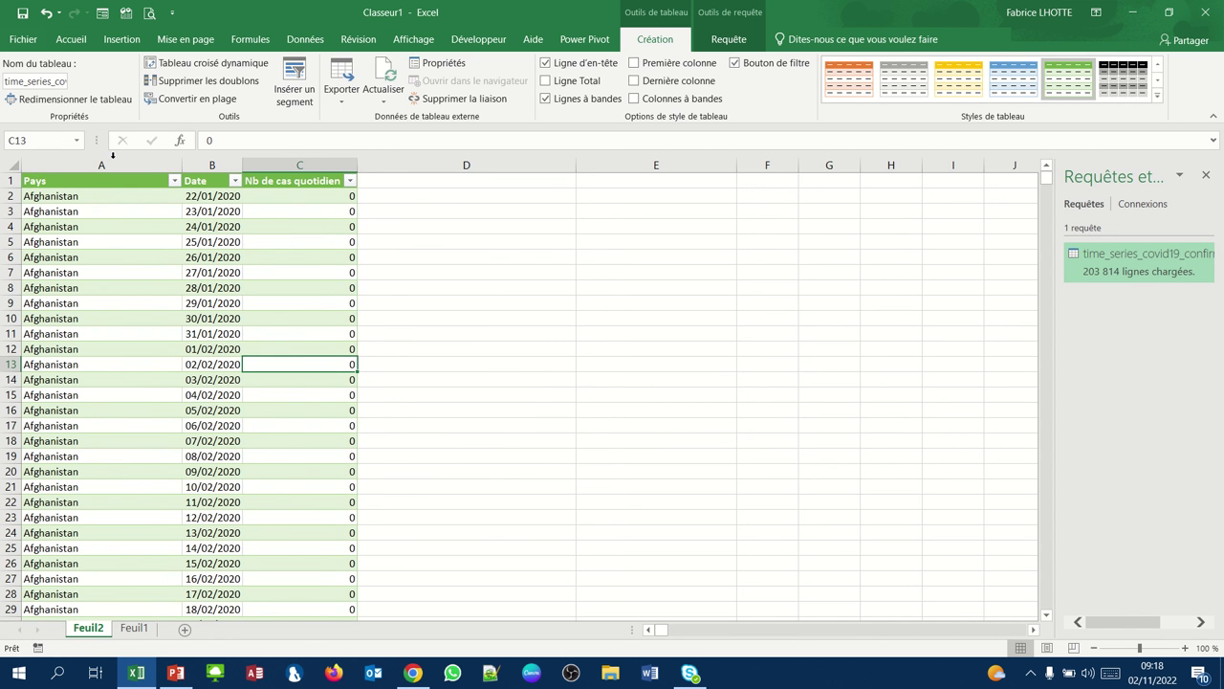
left_click(120, 38)
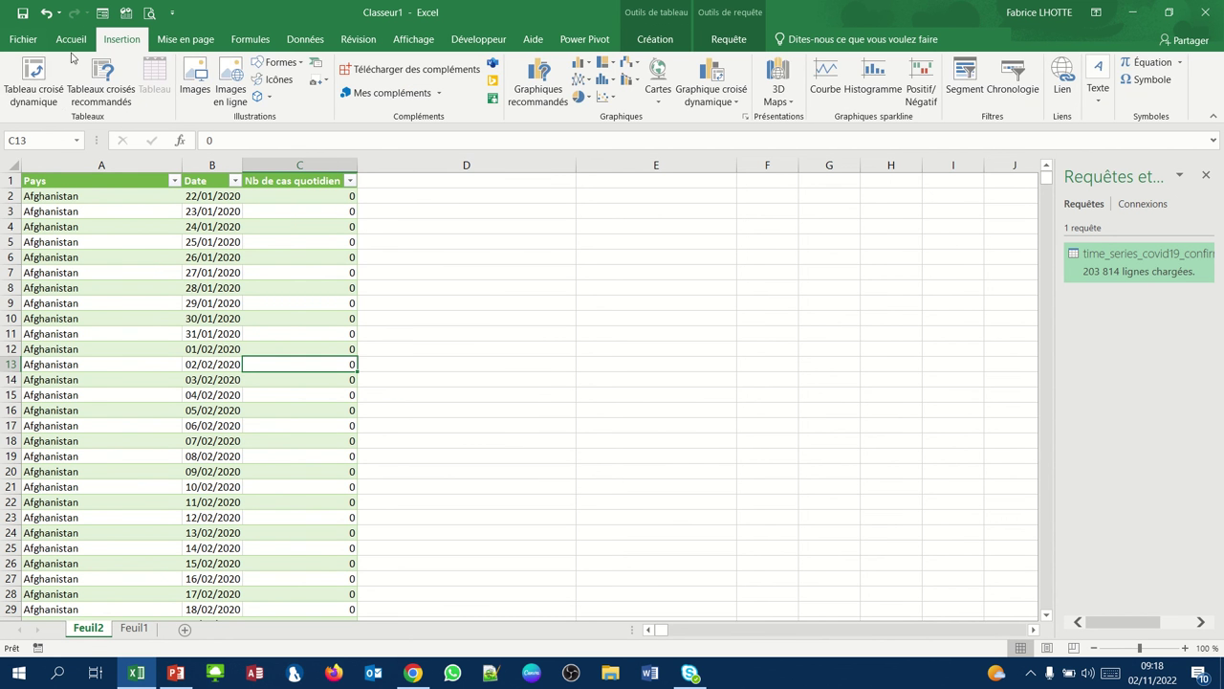
- Create a PivotTable on a new sheet with Pays, Date by year/quarter, and summed Nb de cas quotidien
left_click(27, 83)
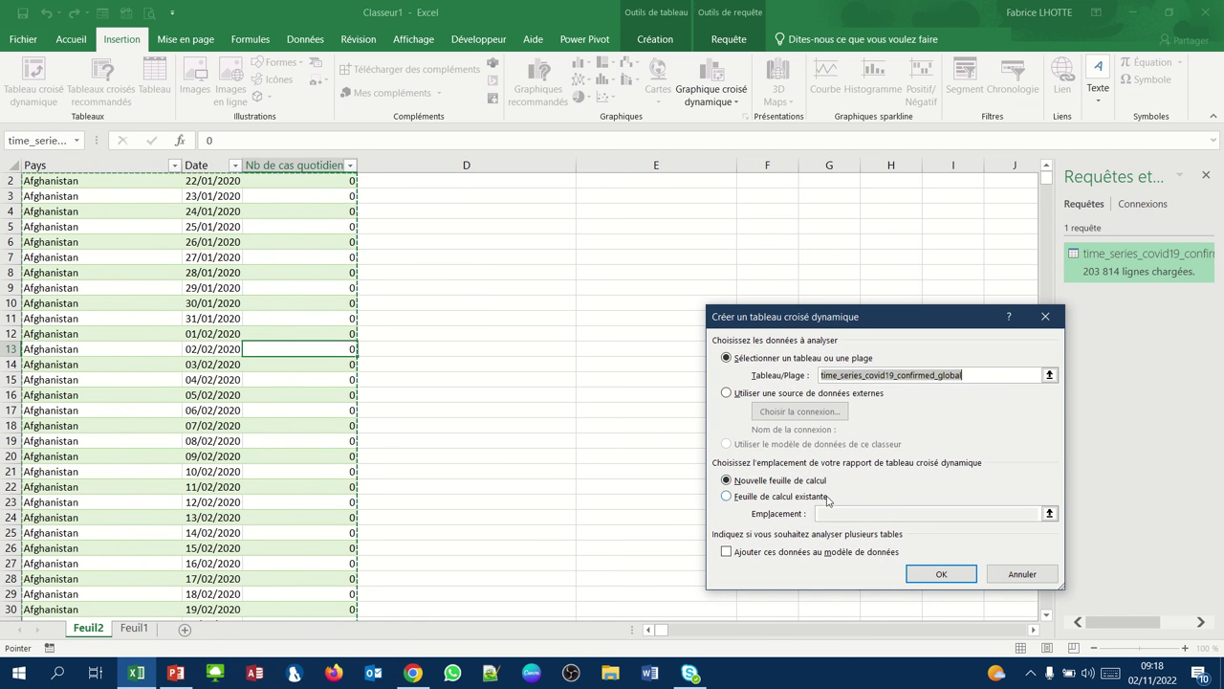
left_click(940, 574)
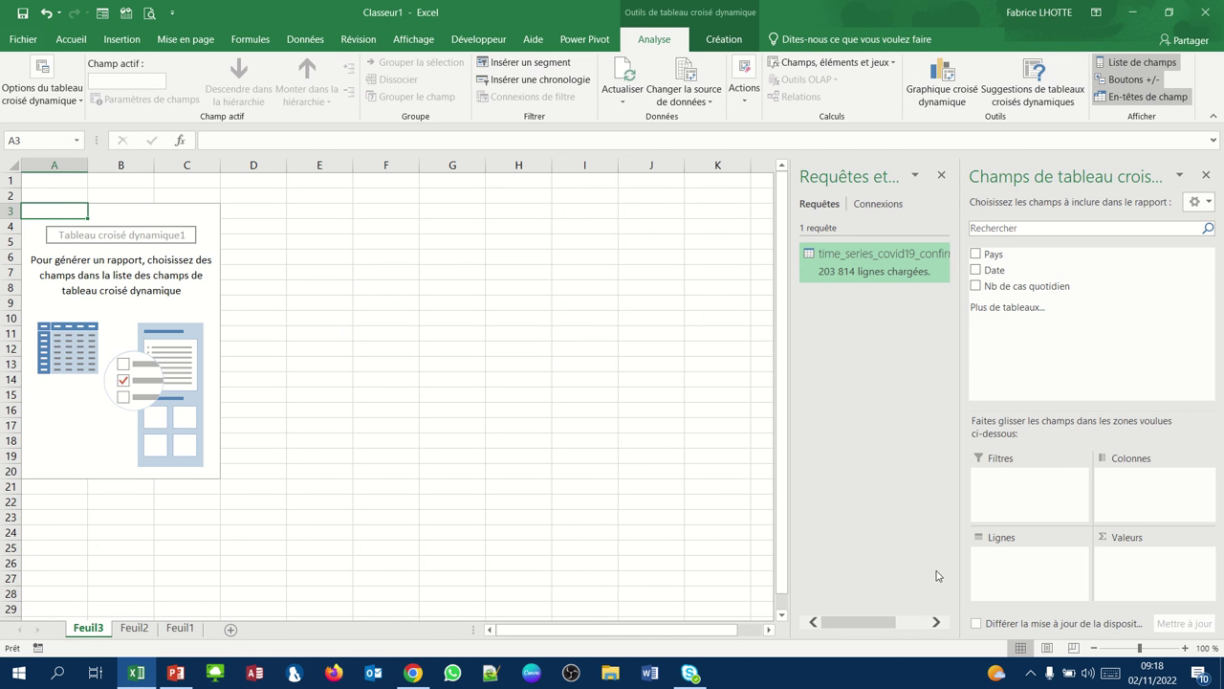
left_click(976, 254)
left_click(977, 270)
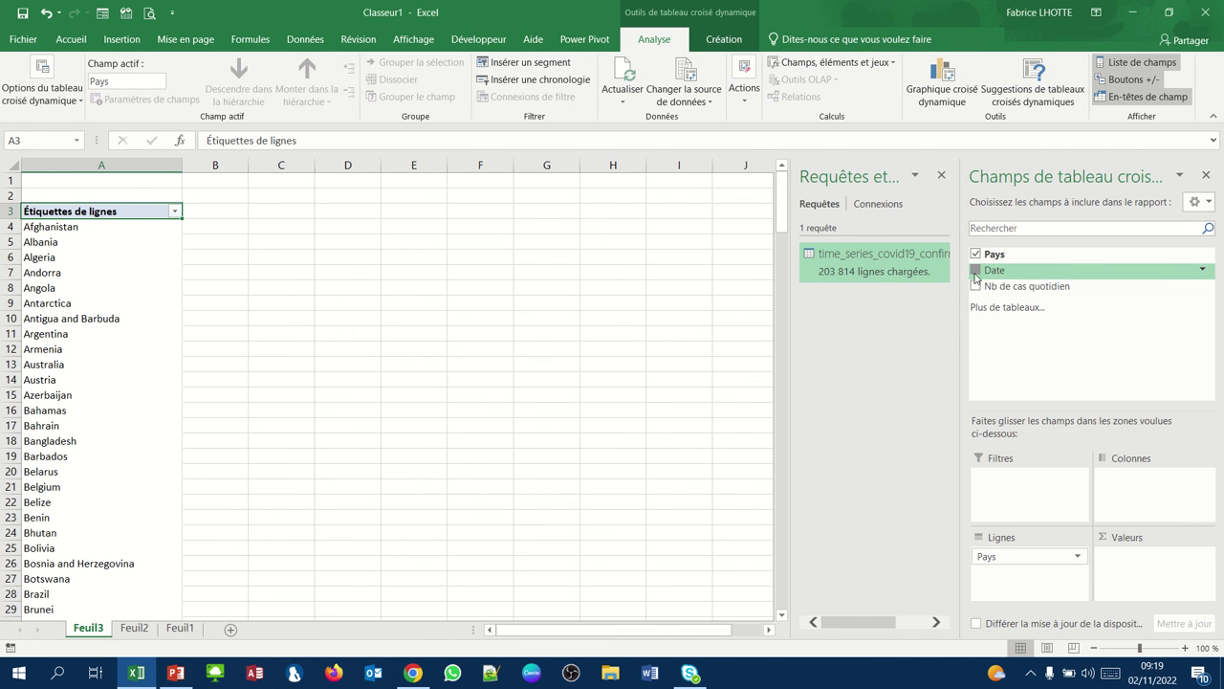
left_click(976, 286)
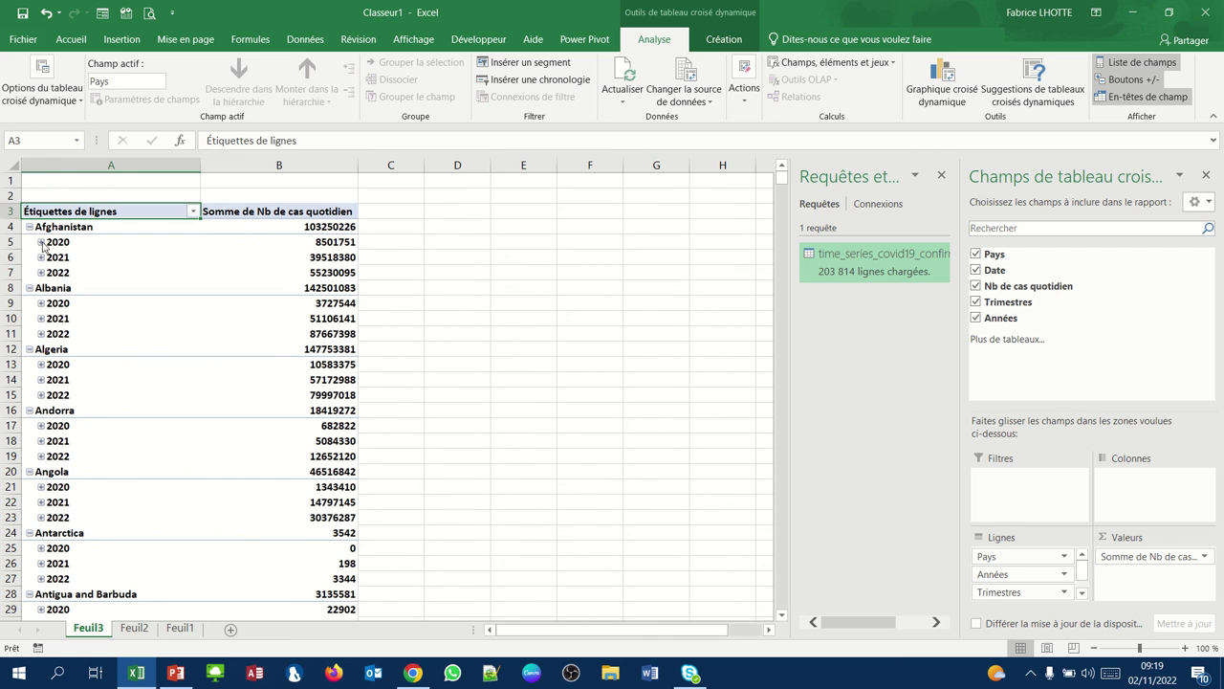
- Expand Afghanistan's 2020 into quarters, toggle Trimestre1's months, then collapse Afghanistan to its 103250226 total
left_click(41, 242)
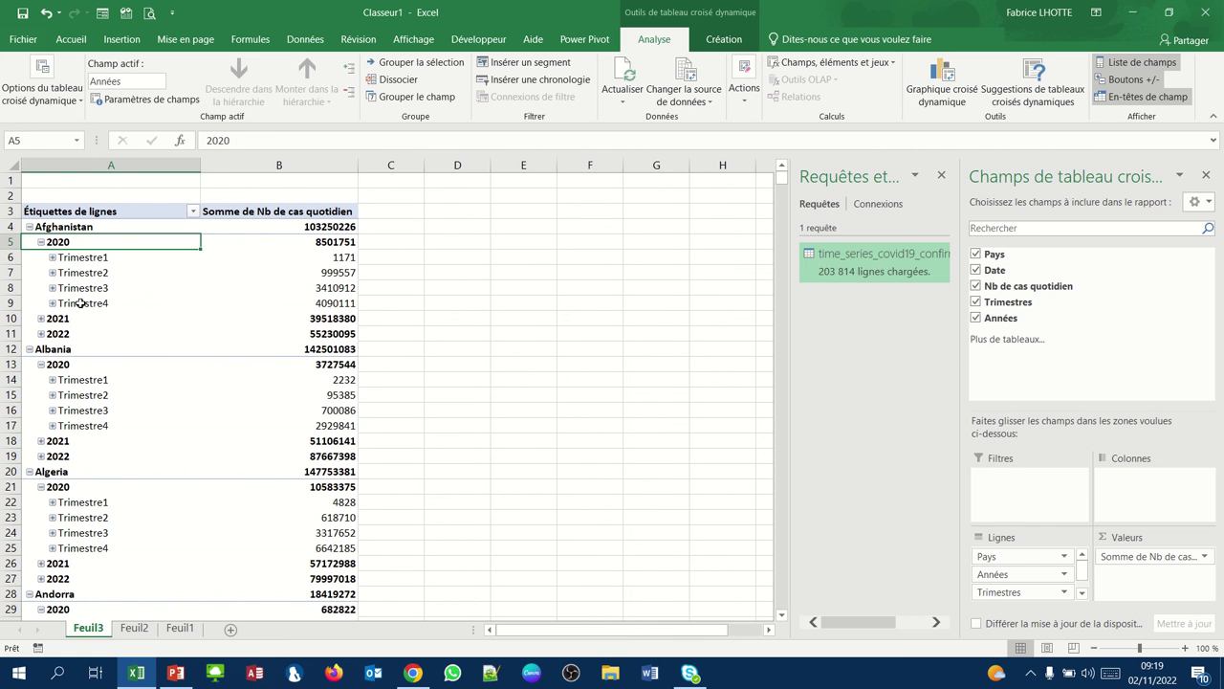
left_click(52, 257)
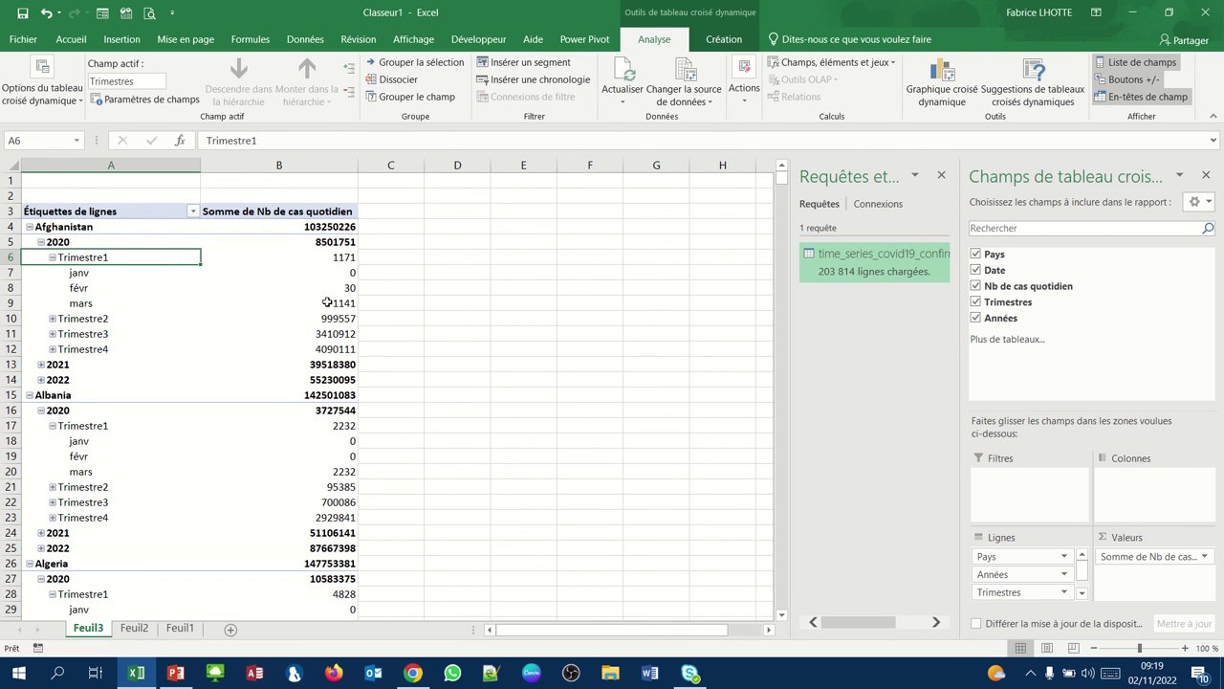
mouse_move(344, 304)
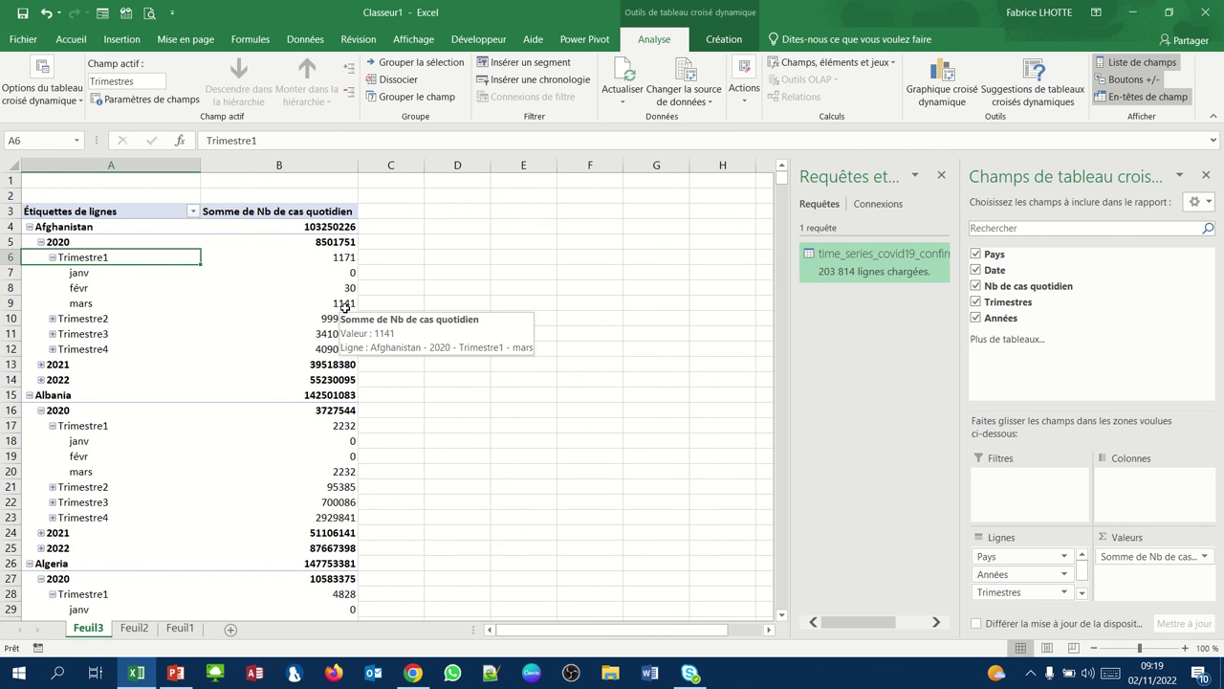
left_click(54, 257)
left_click(53, 258)
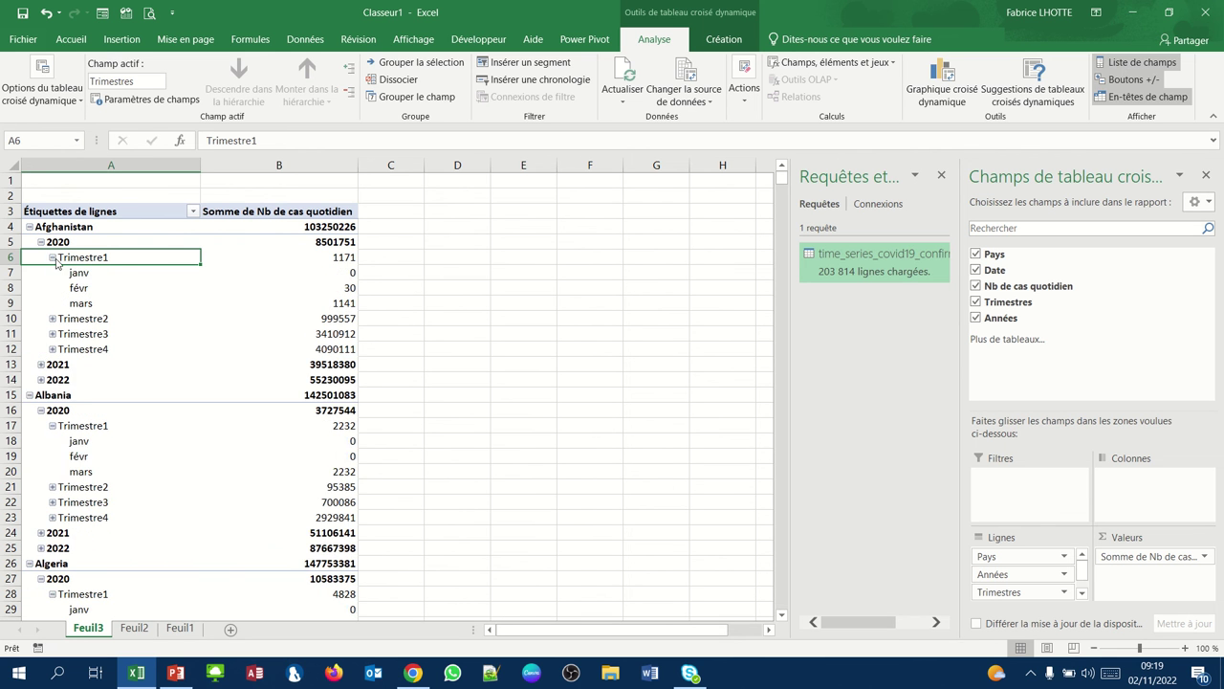
left_click(54, 257)
left_click(41, 242)
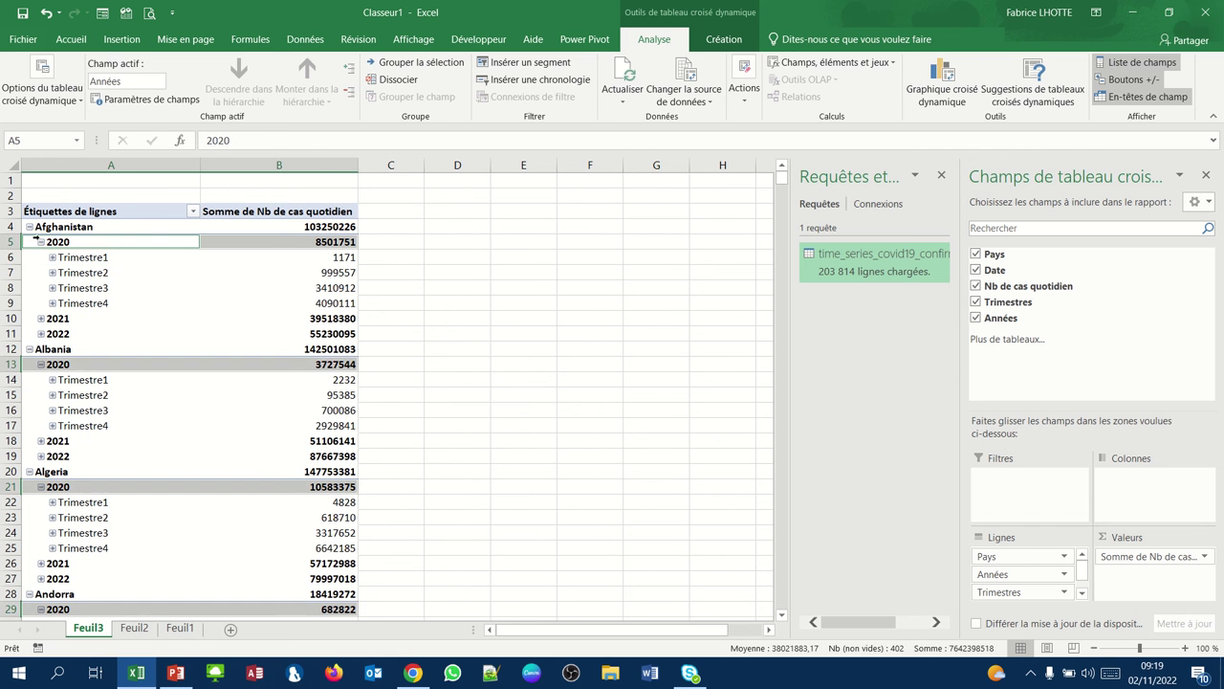
left_click(29, 227)
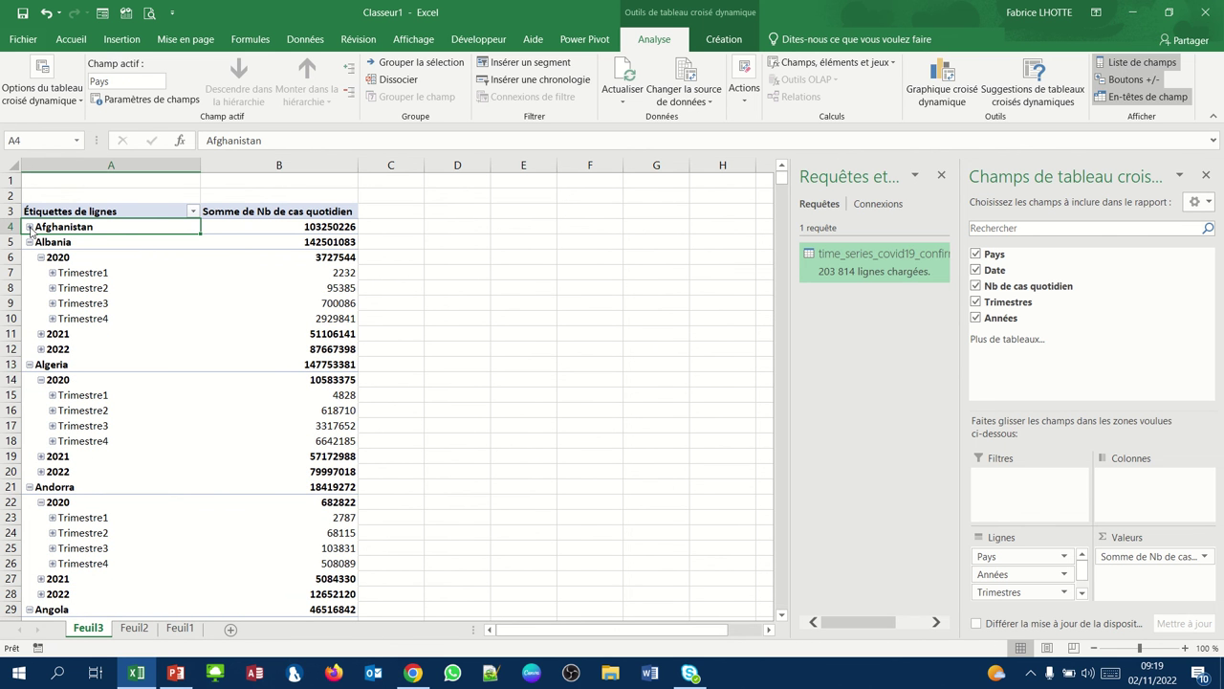